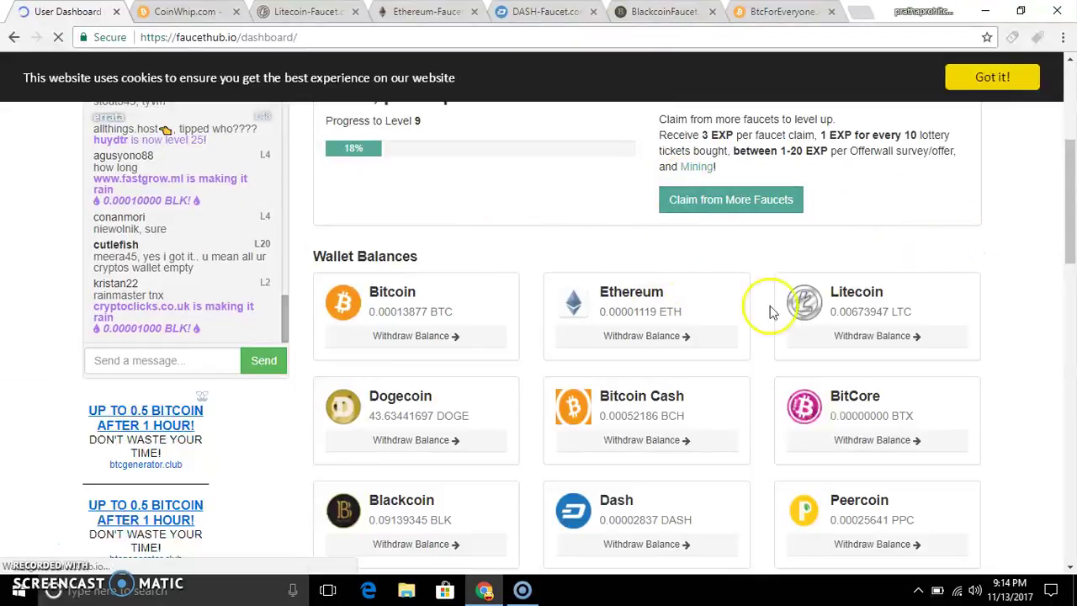
Open Faucet Hub's Wallet Addresses tab
scroll(962, 348, down, 3)
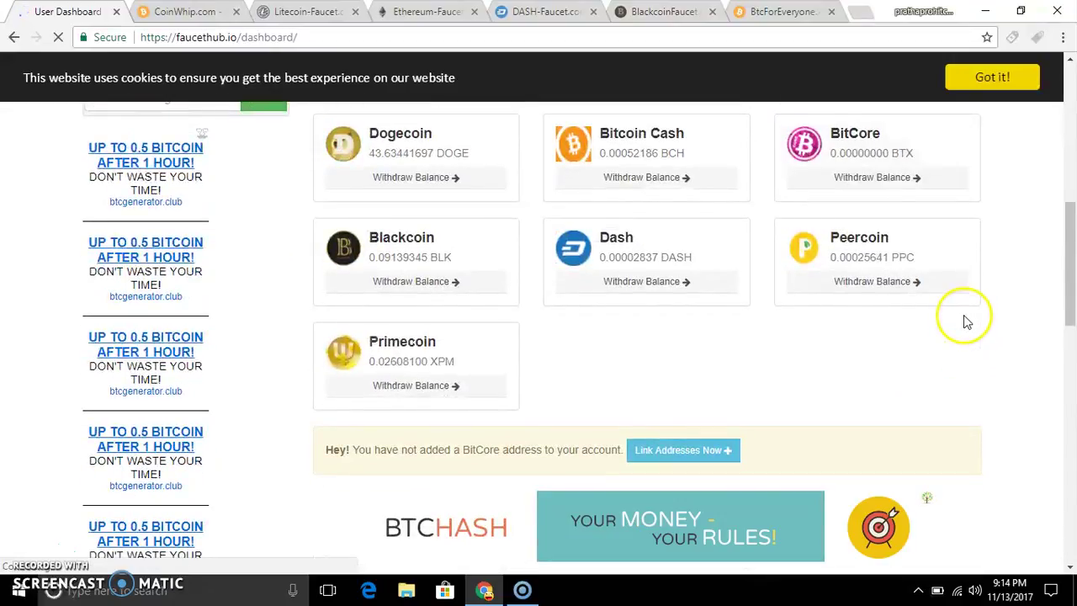
scroll(967, 319, up, 2)
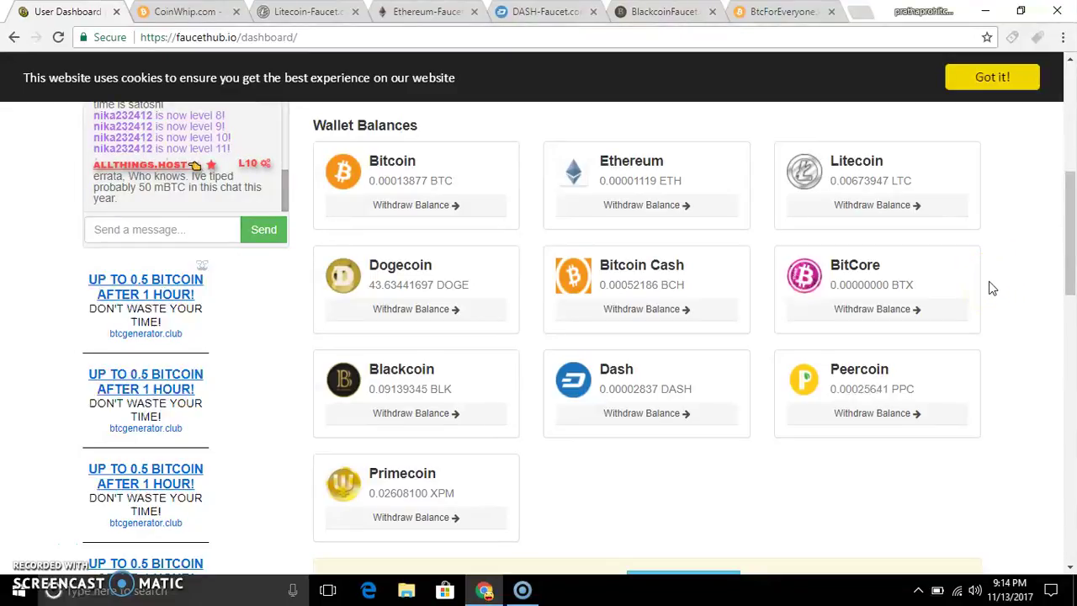
scroll(1010, 362, up, 5)
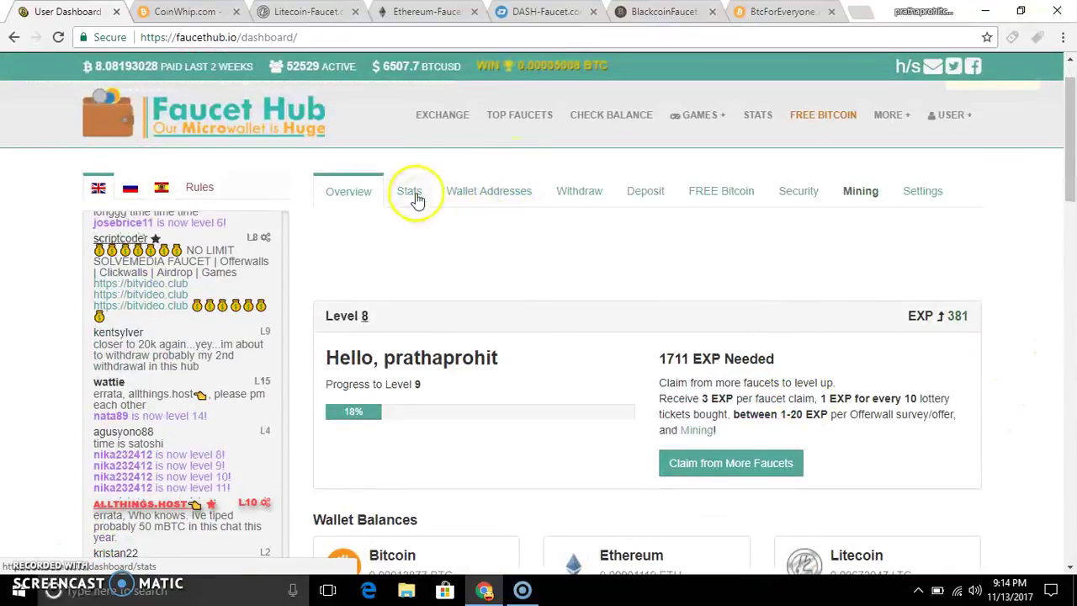
click(475, 195)
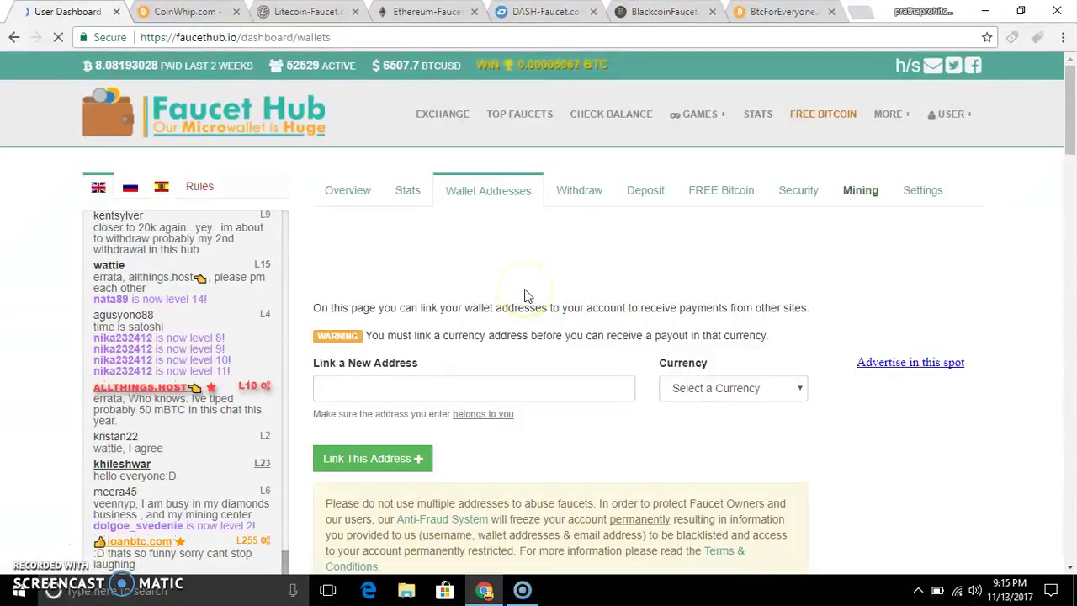
Scroll through the Bitcoin to Primecoin address tables and back to the top
scroll(446, 336, down, 1)
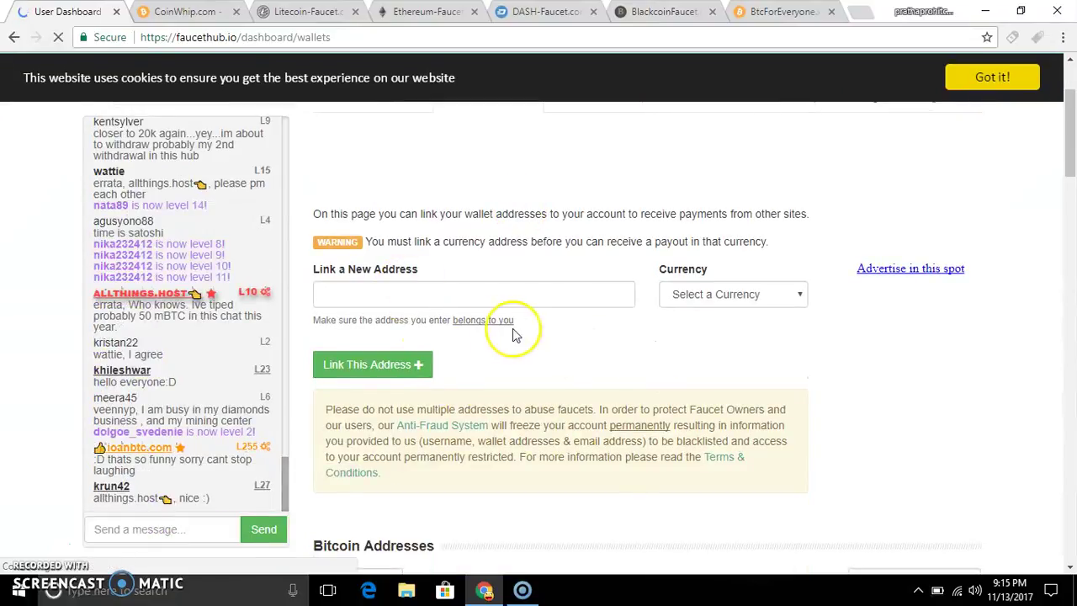
scroll(517, 390, down, 4)
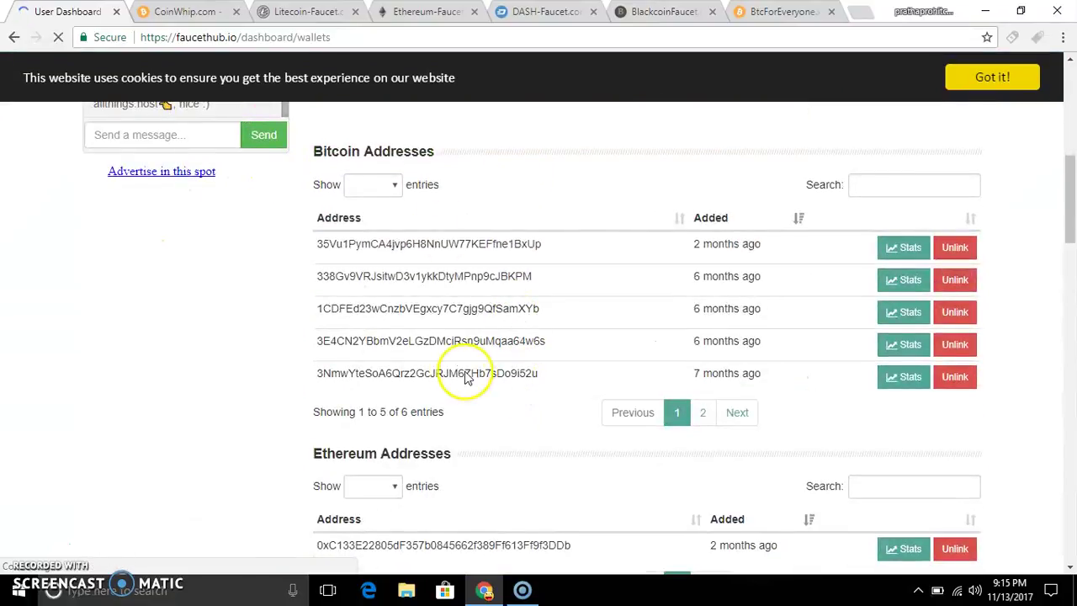
scroll(513, 345, down, 8)
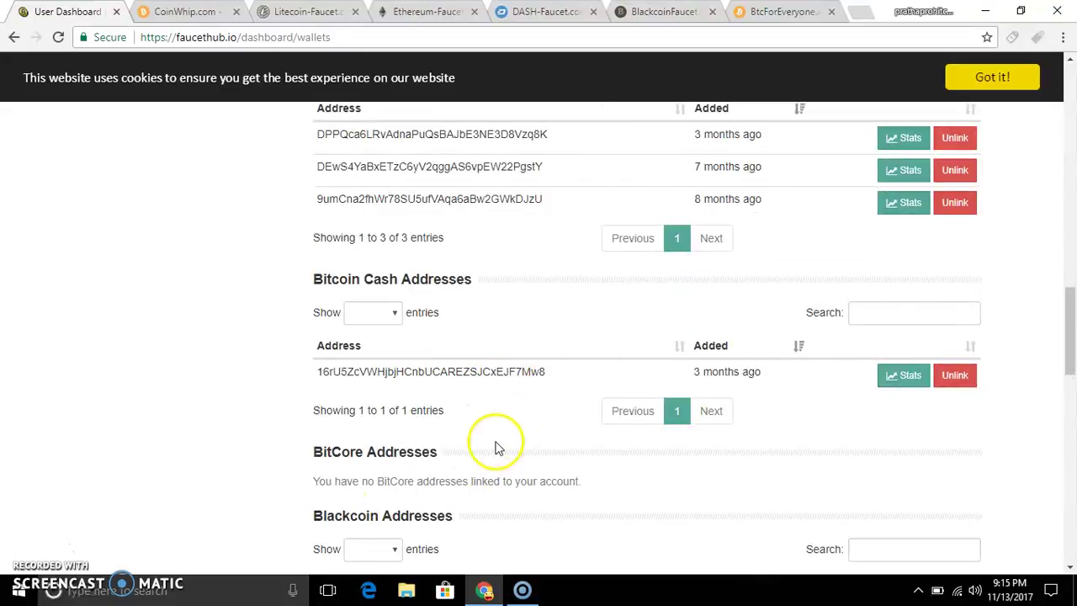
scroll(495, 435, down, 3)
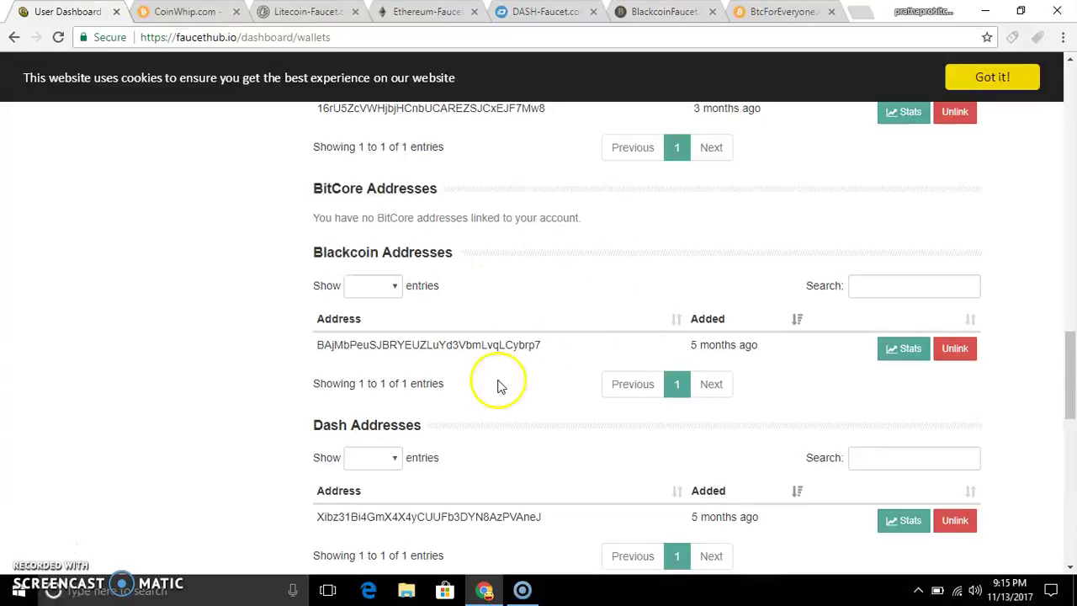
scroll(472, 397, down, 3)
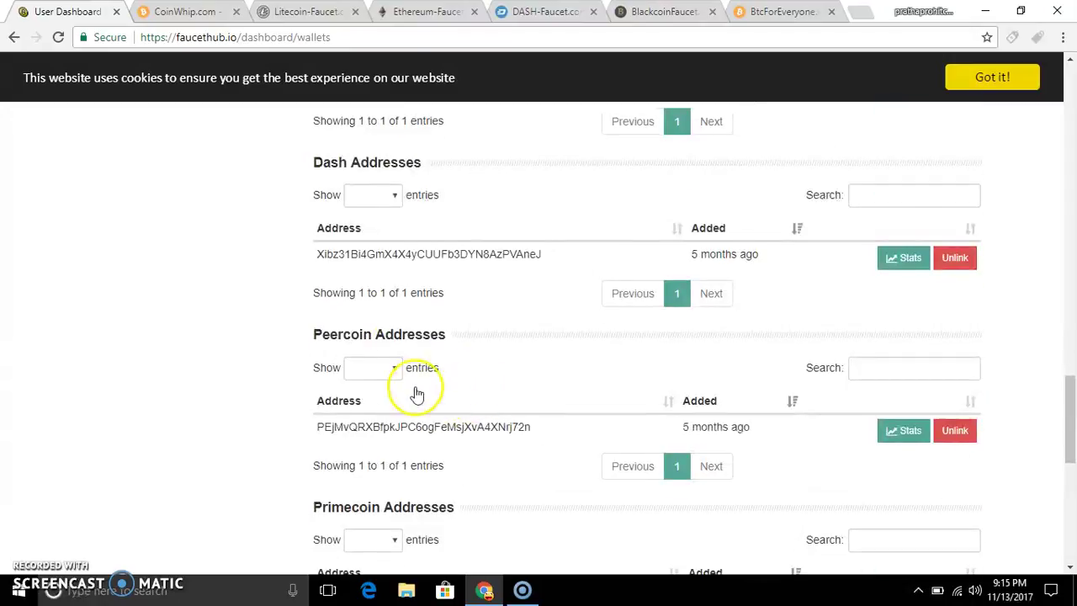
scroll(385, 373, down, 1)
scroll(513, 412, down, 2)
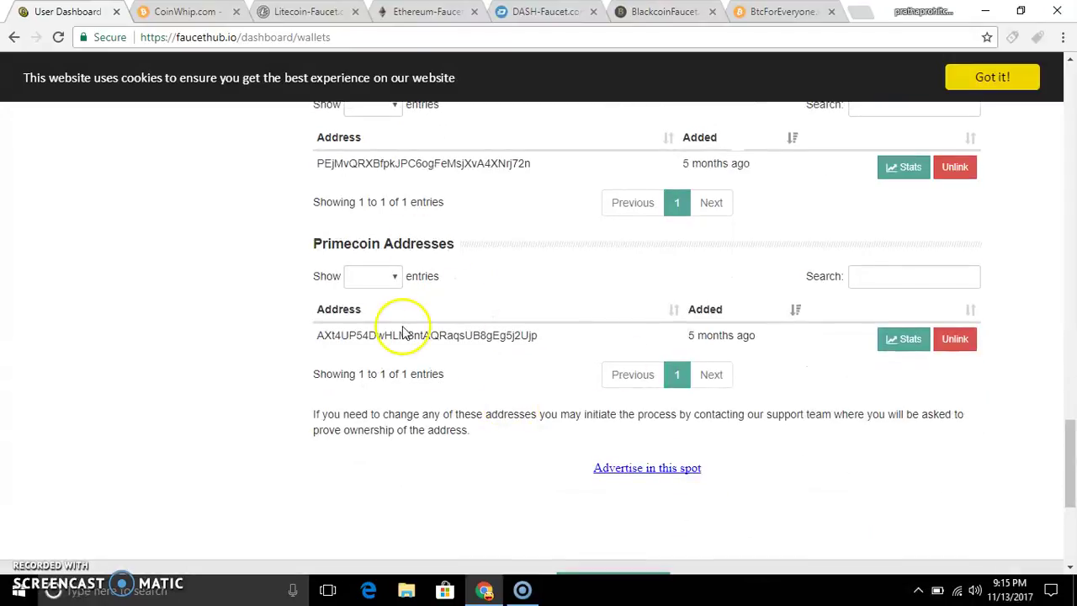
scroll(464, 328, up, 15)
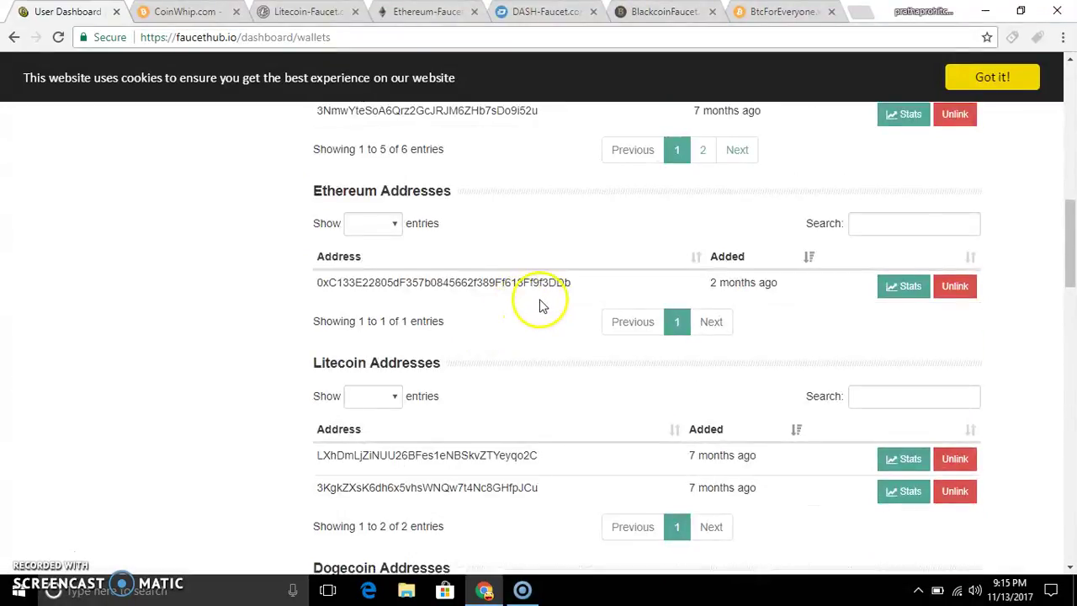
scroll(542, 308, up, 5)
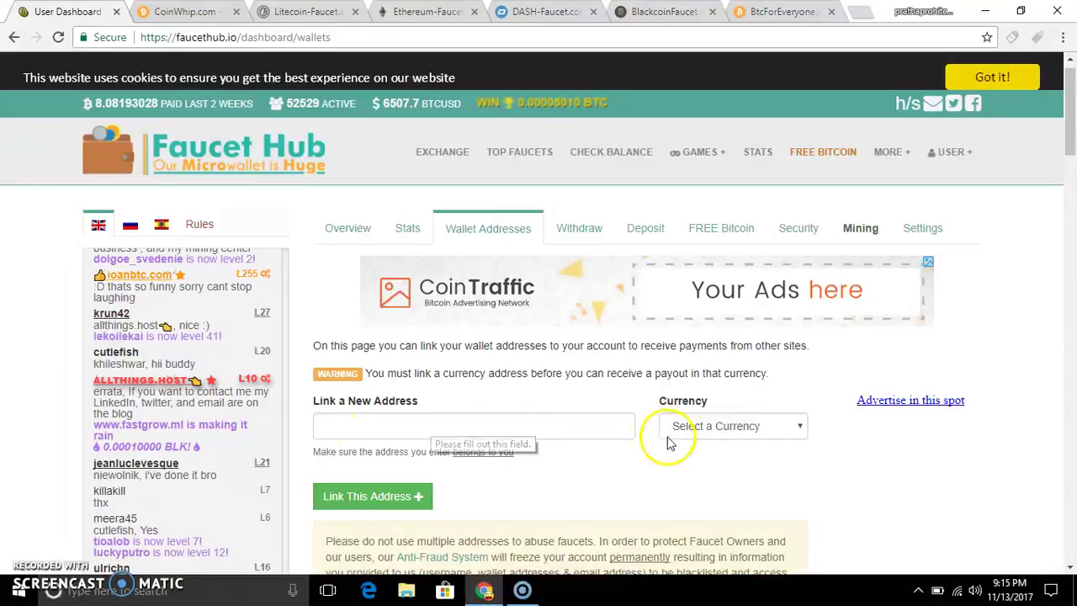
Copy the first address in the Litecoin Addresses table and switch to the Litecoin-Faucet tab
click(714, 429)
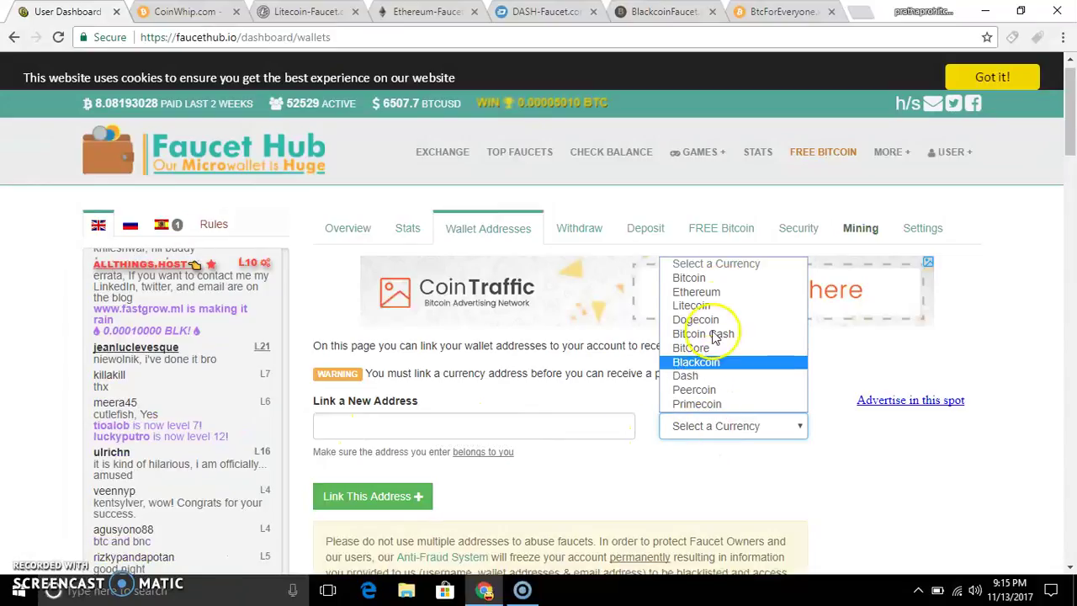
scroll(501, 502, down, 5)
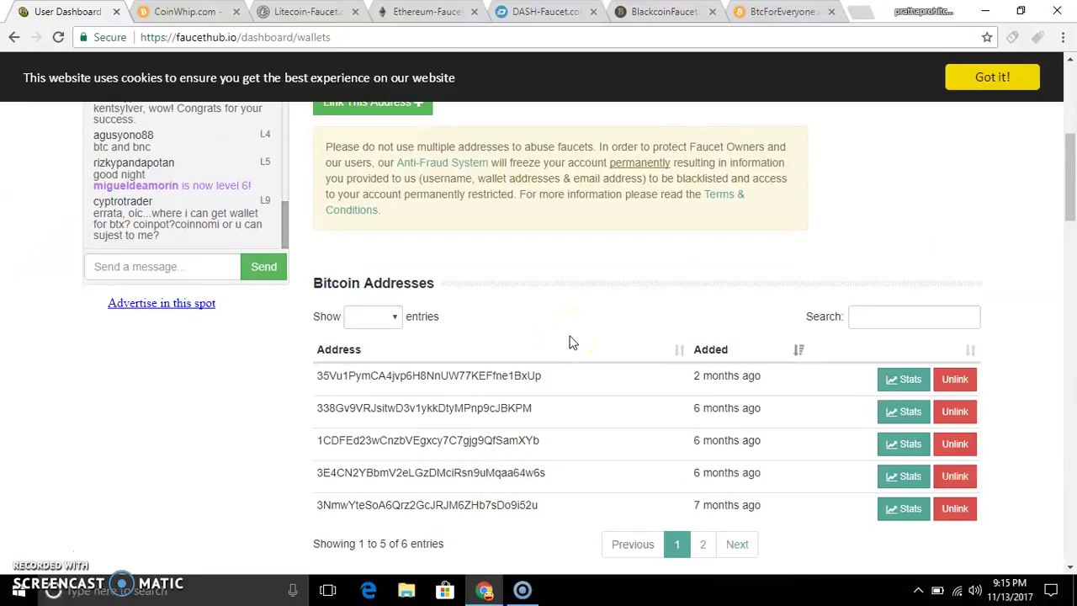
scroll(569, 342, down, 5)
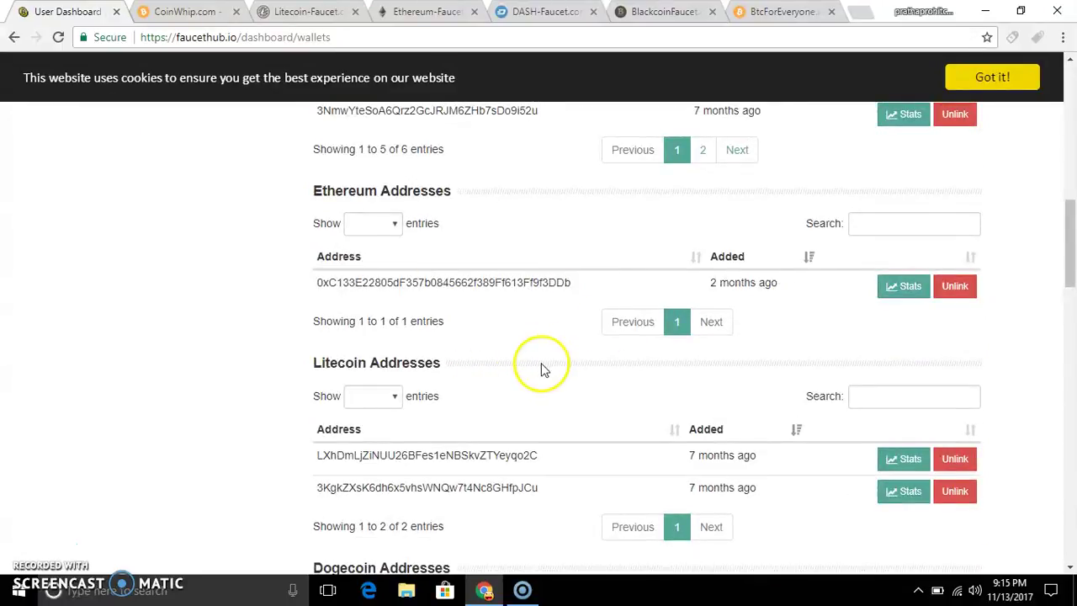
scroll(543, 369, down, 2)
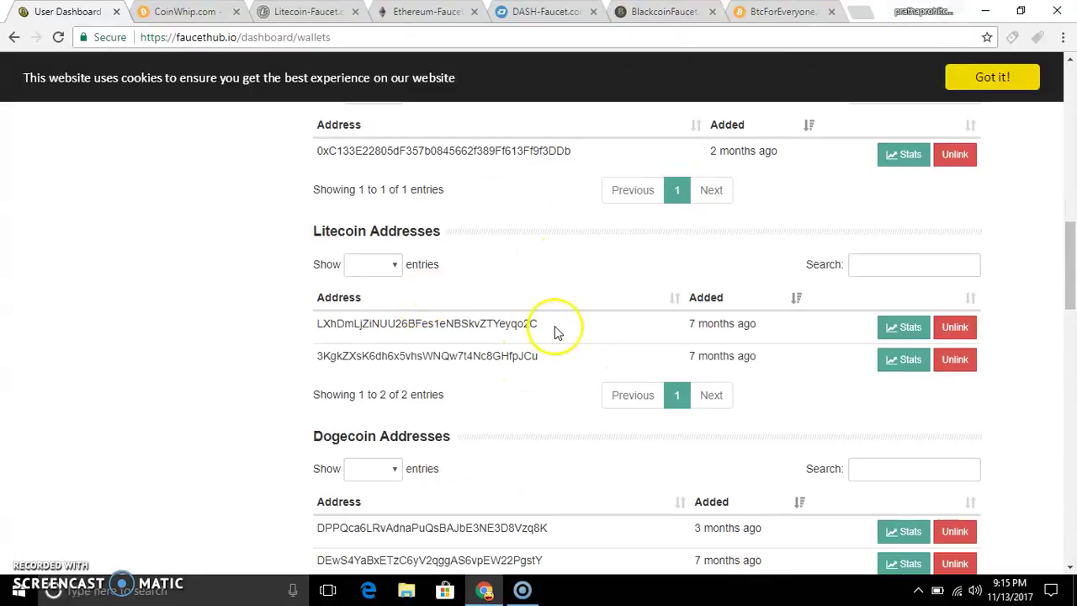
drag(543, 328, 318, 331)
right_click(324, 324)
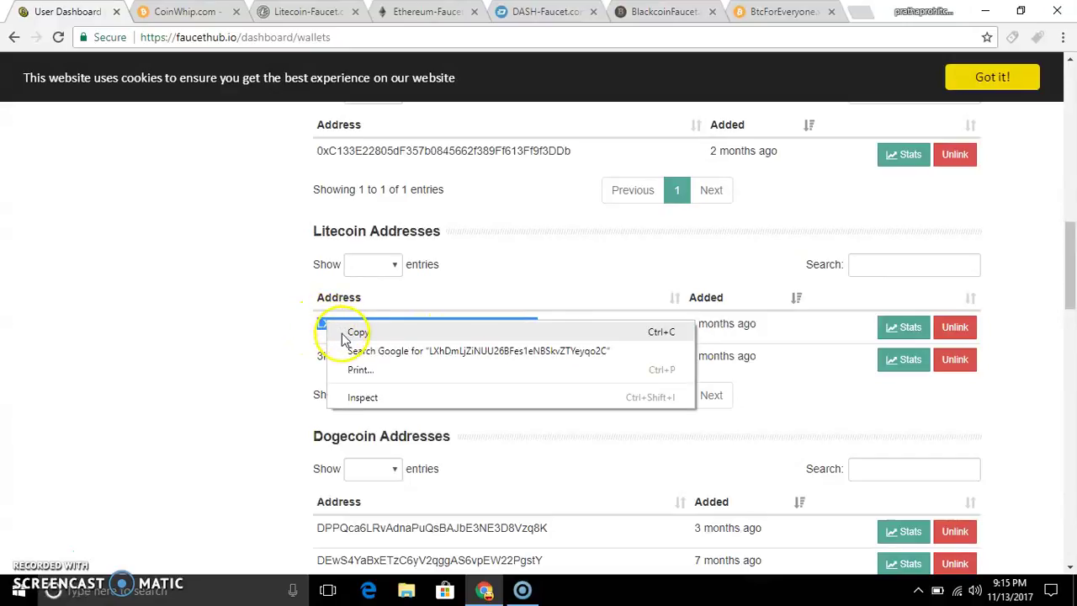
click(344, 336)
click(313, 11)
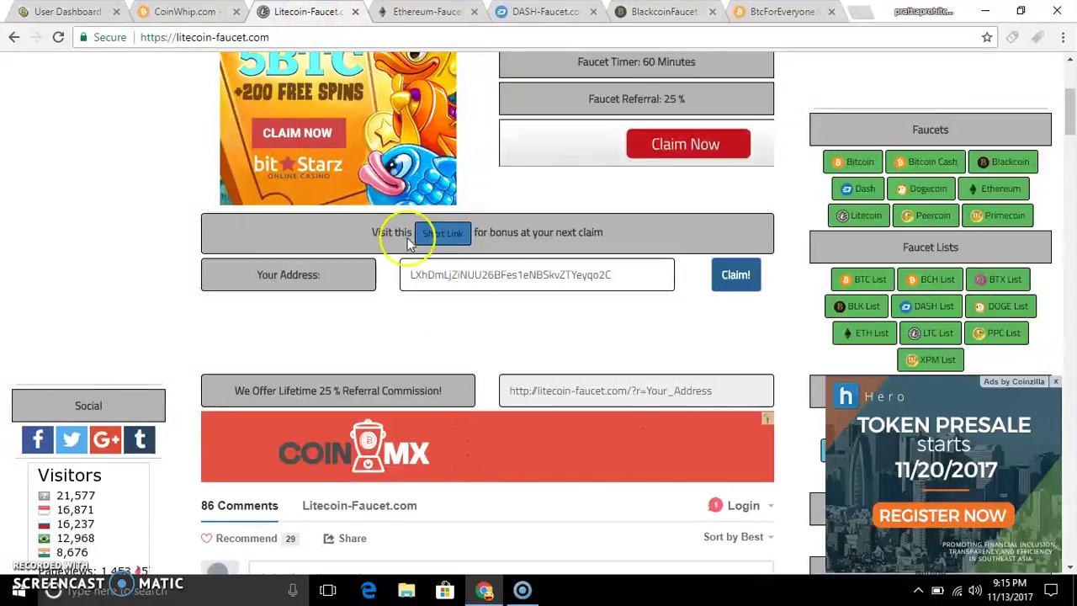
Replace the Your Address field with the copied Litecoin address and submit Claim! for the captcha
click(639, 275)
key(ctrl+a)
key(ctrl+v)
key(BackSpace)
key(BackSpace)
key(BackSpace)
key(BackSpace)
key(BackSpace)
key(BackSpace)
key(BackSpace)
key(BackSpace)
key(BackSpace)
key(BackSpace)
key(BackSpace)
key(BackSpace)
key(BackSpace)
key(BackSpace)
key(BackSpace)
key(BackSpace)
key(BackSpace)
key(BackSpace)
key(BackSpace)
key(BackSpace)
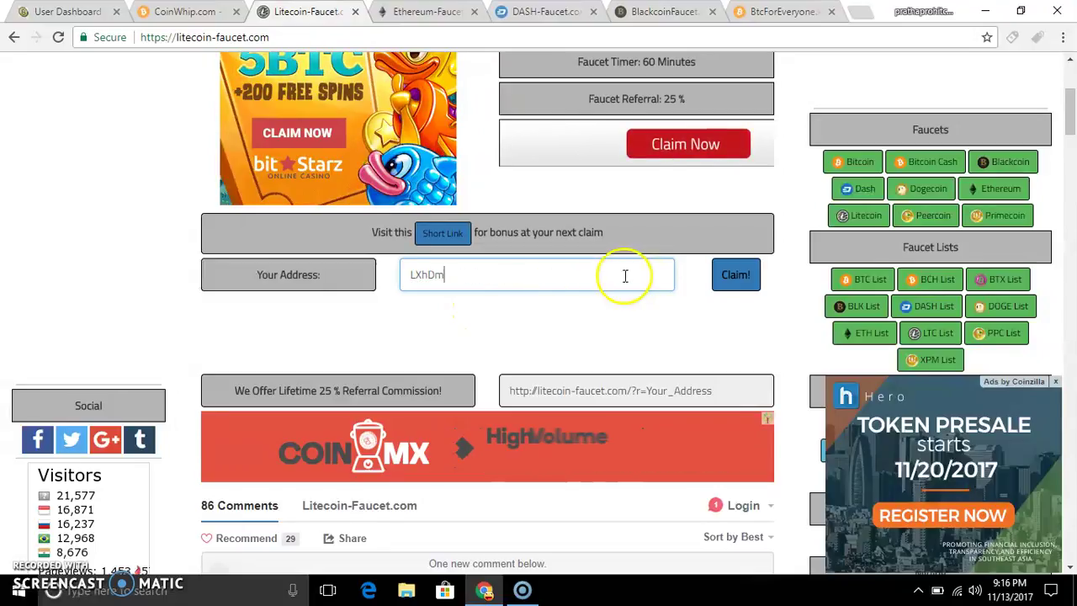
right_click(488, 279)
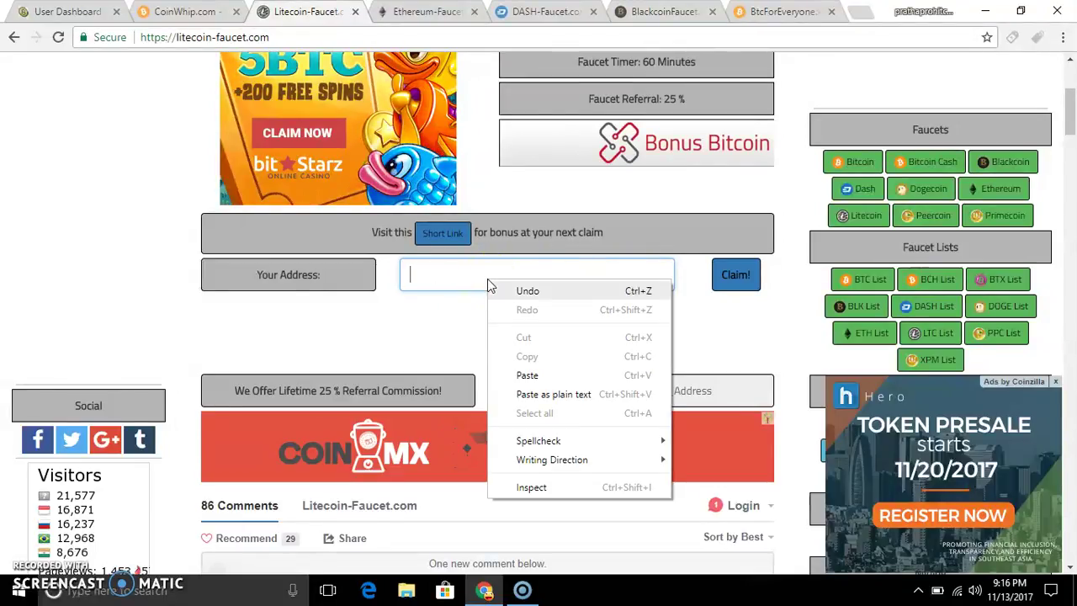
click(527, 375)
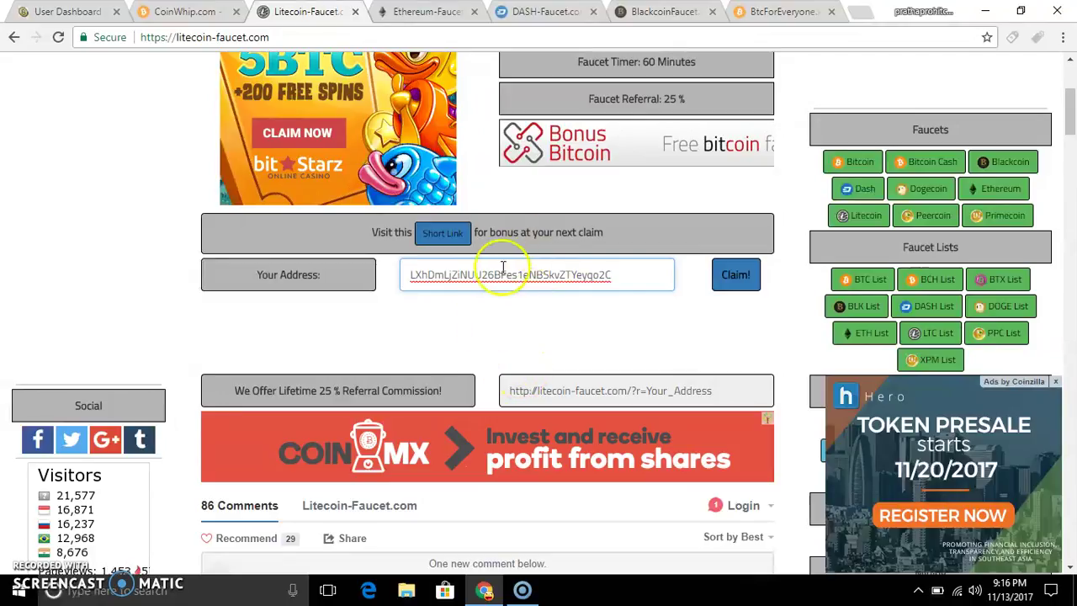
click(748, 276)
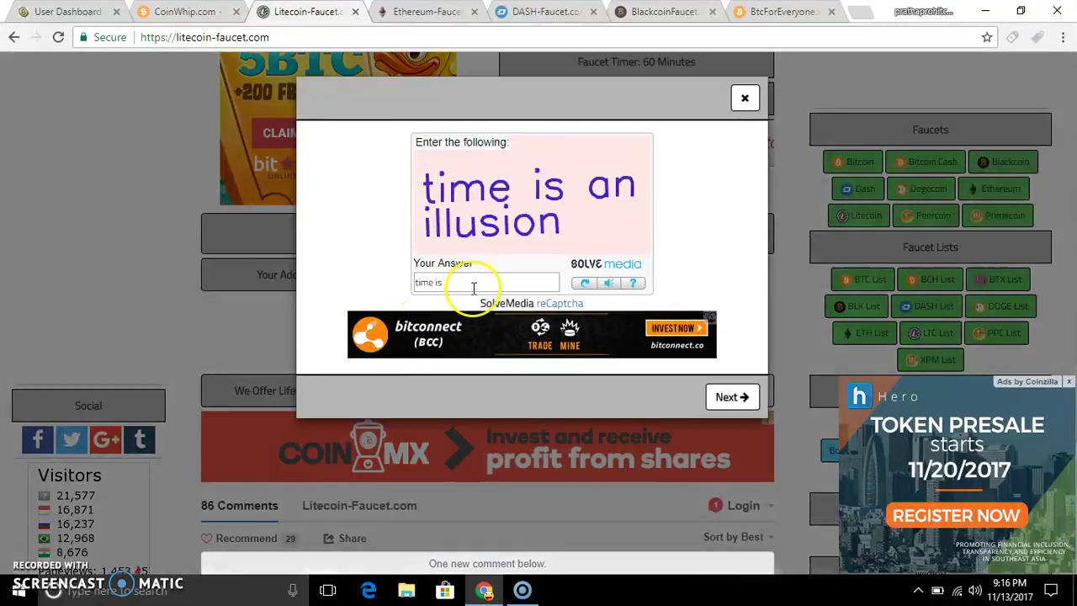
Answer the SolveMedia captcha with 'time is an illusion'
click(475, 287)
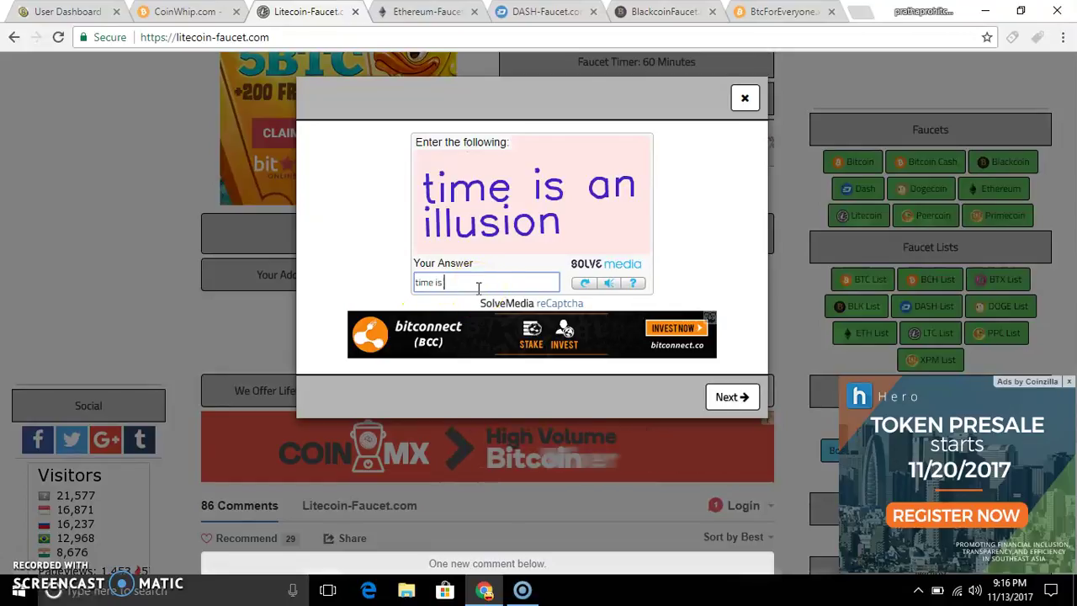
text(time is an )
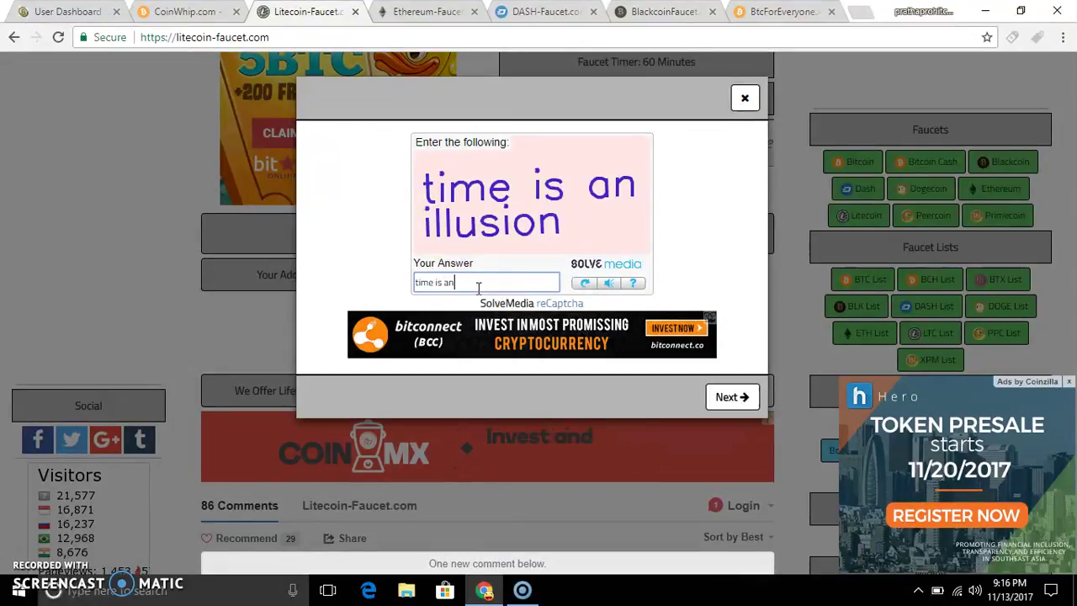
text(il)
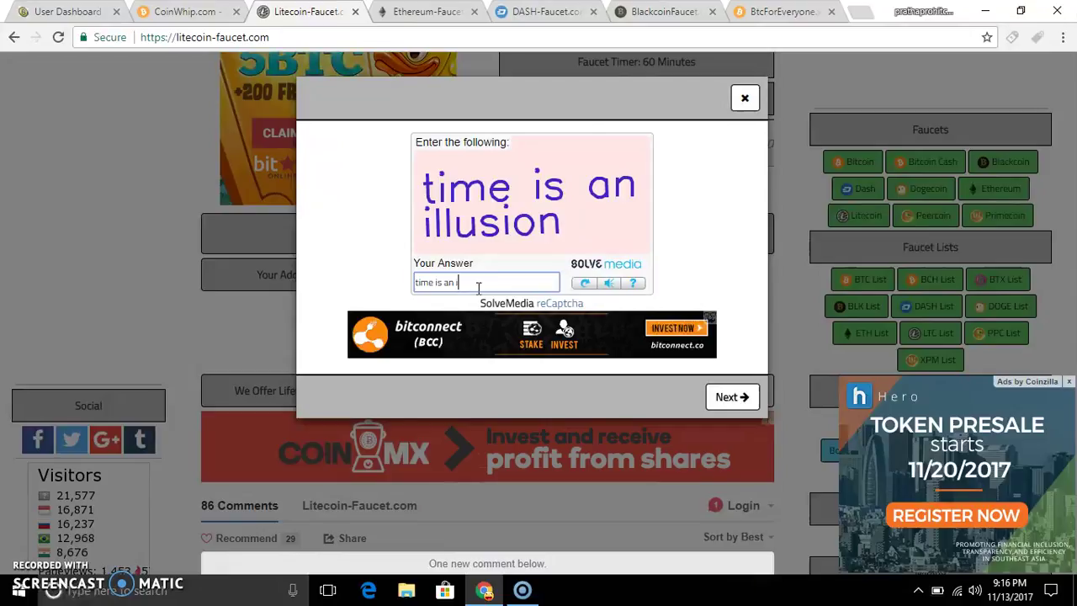
text(l)
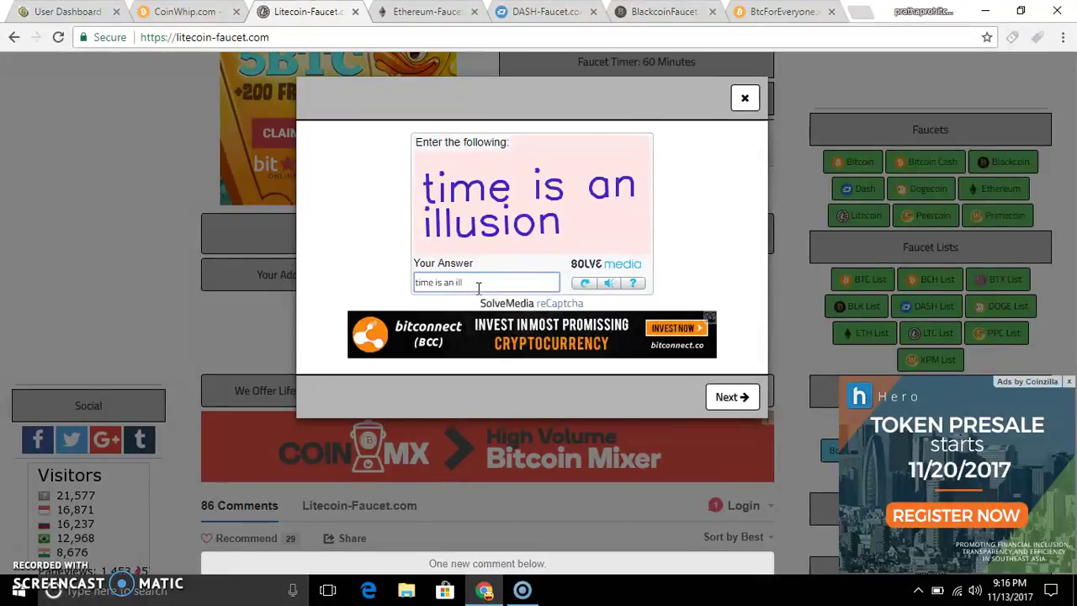
text(usio)
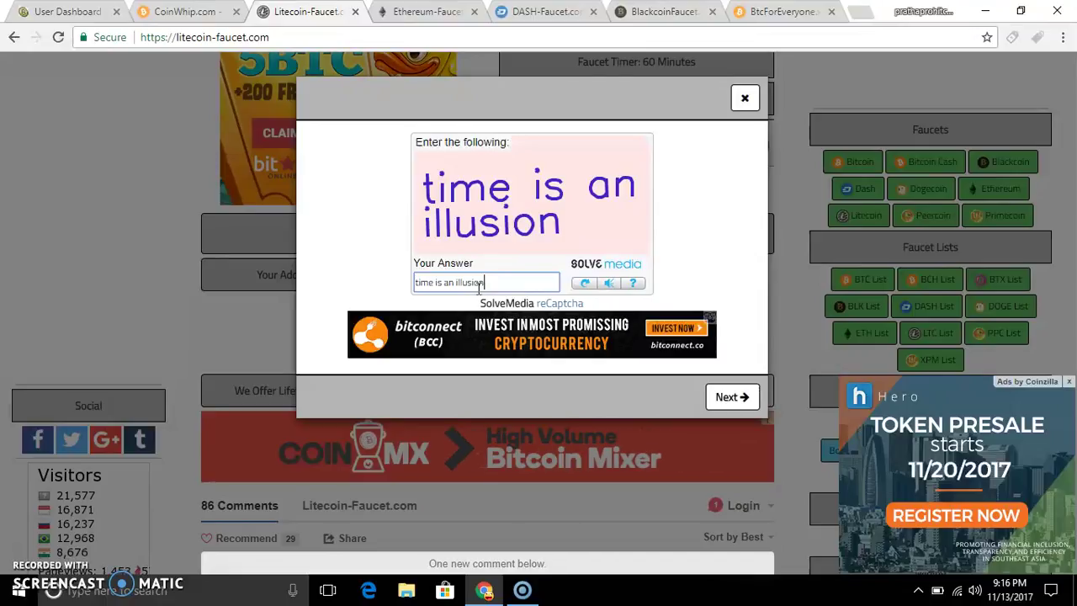
text(n)
click(746, 396)
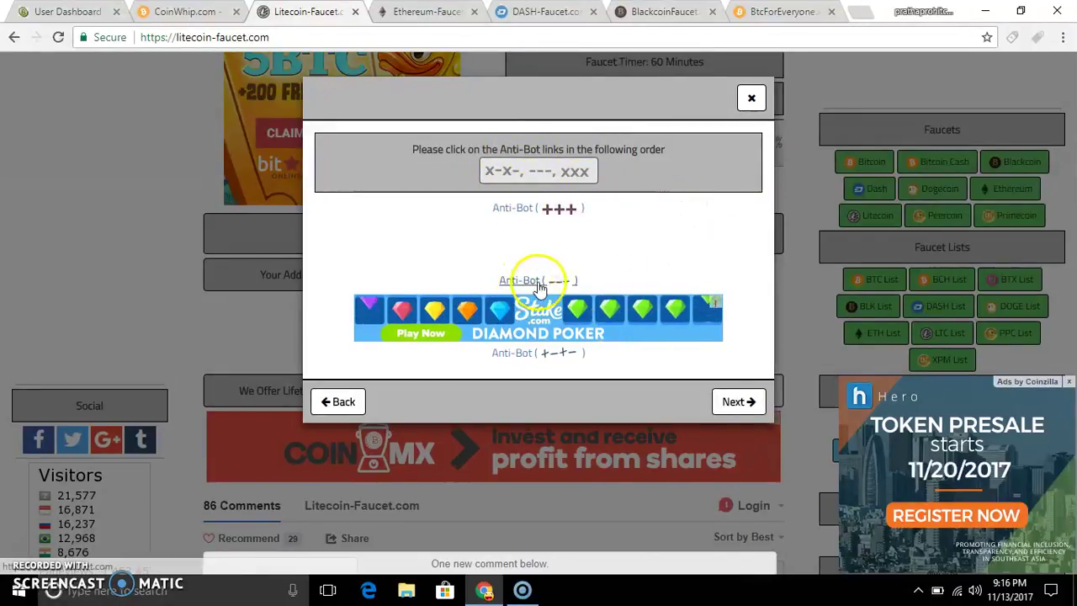
Click the three anti-bot links in order and collect the 0.00001660 LTC reward
click(517, 355)
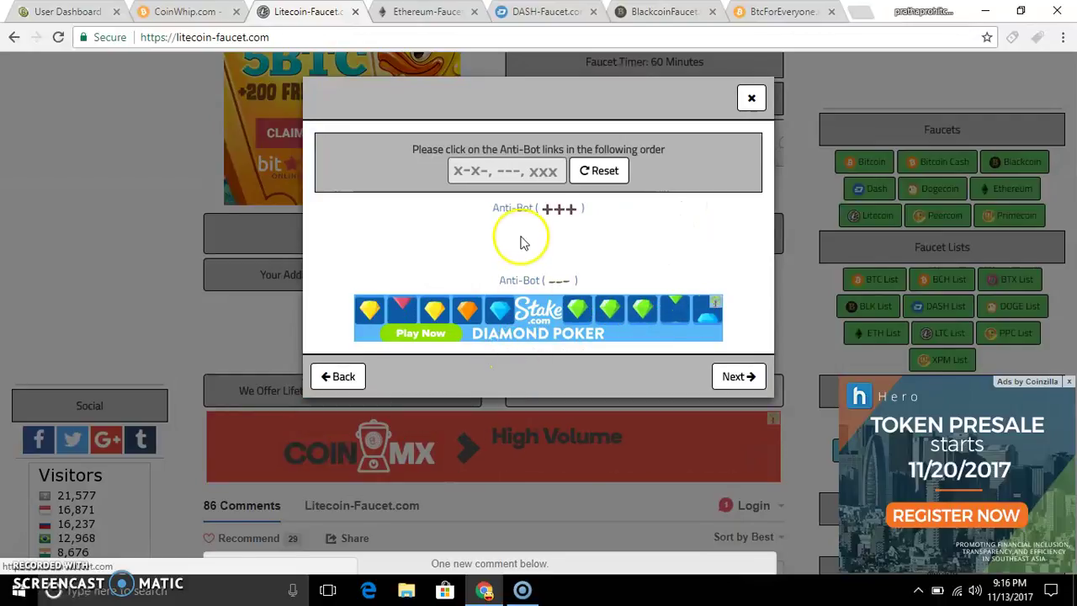
click(512, 281)
click(513, 208)
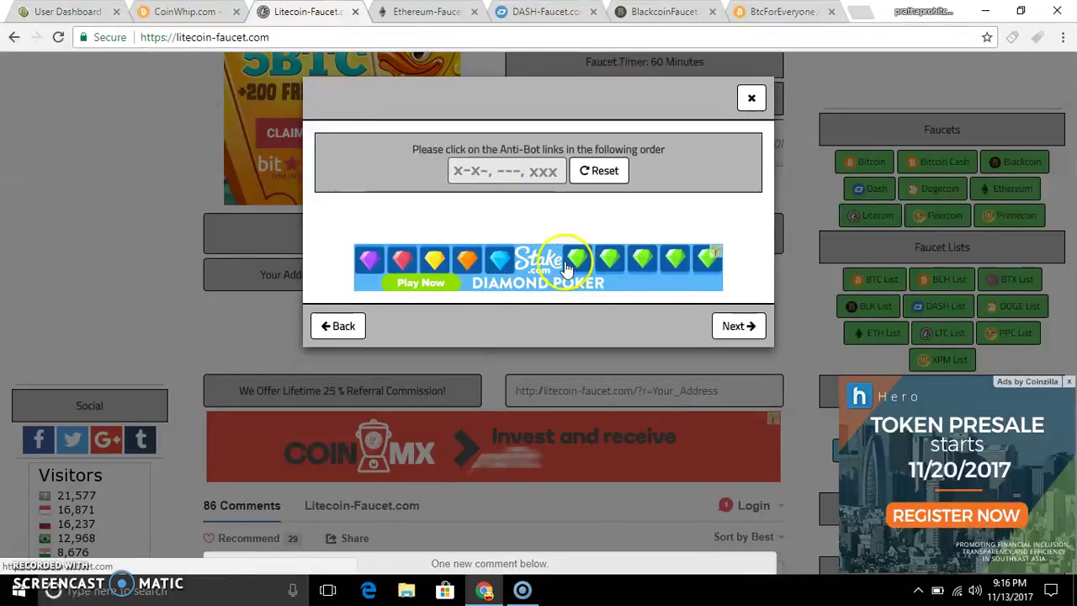
click(738, 328)
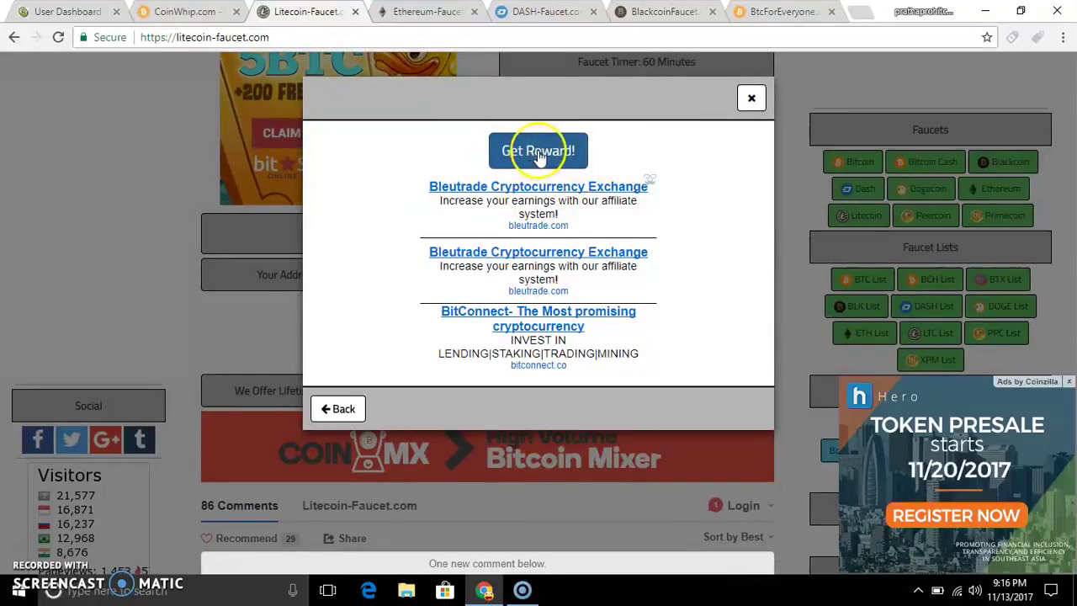
click(541, 155)
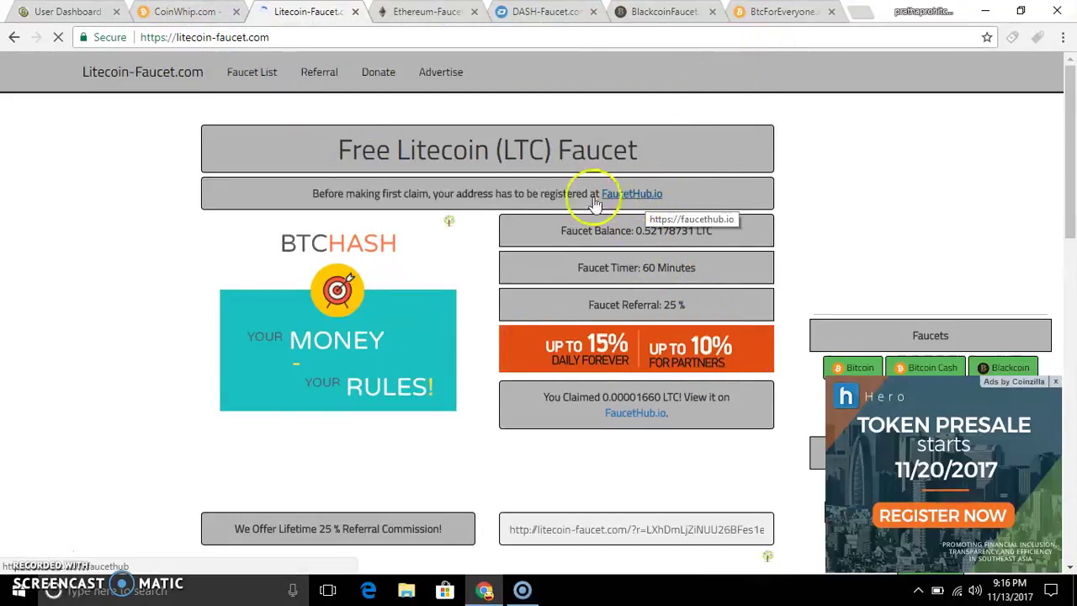
Copy the linked Ethereum address from FaucetHub's Wallet Addresses page
click(81, 12)
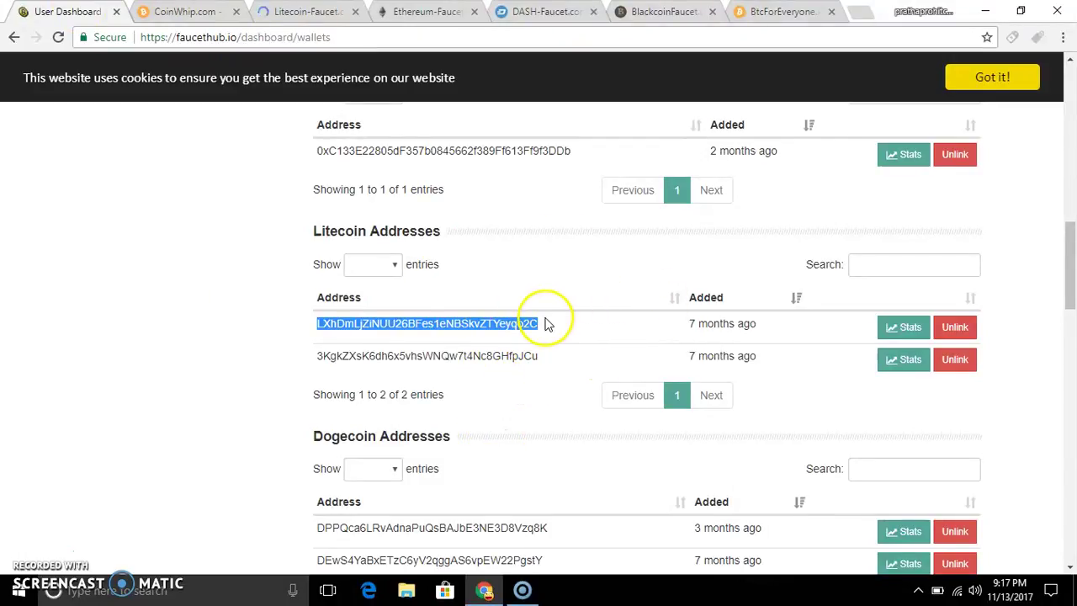
scroll(546, 323, down, 3)
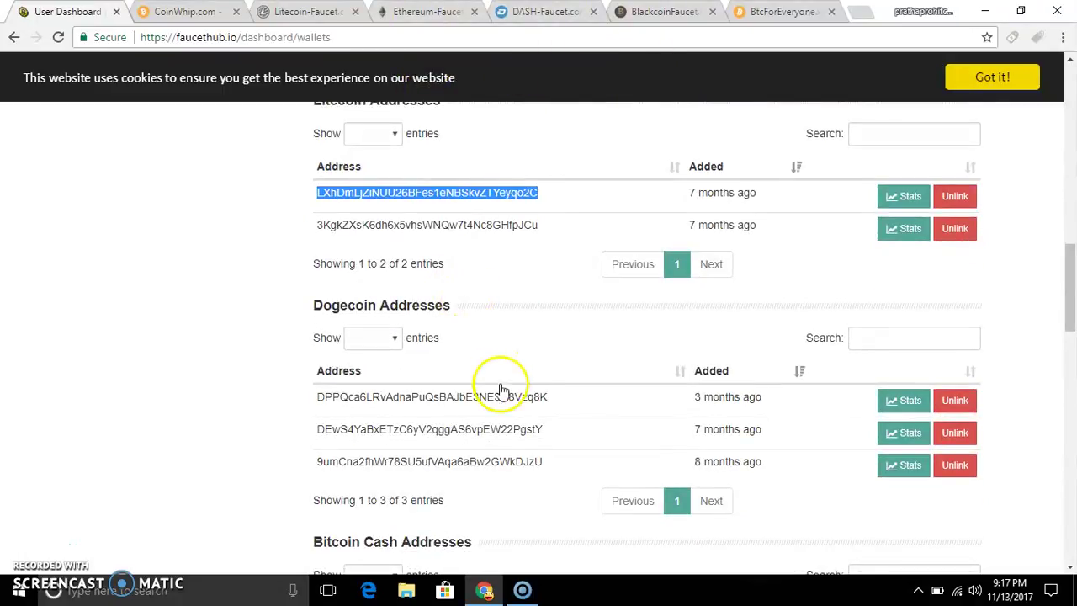
scroll(457, 286, up, 3)
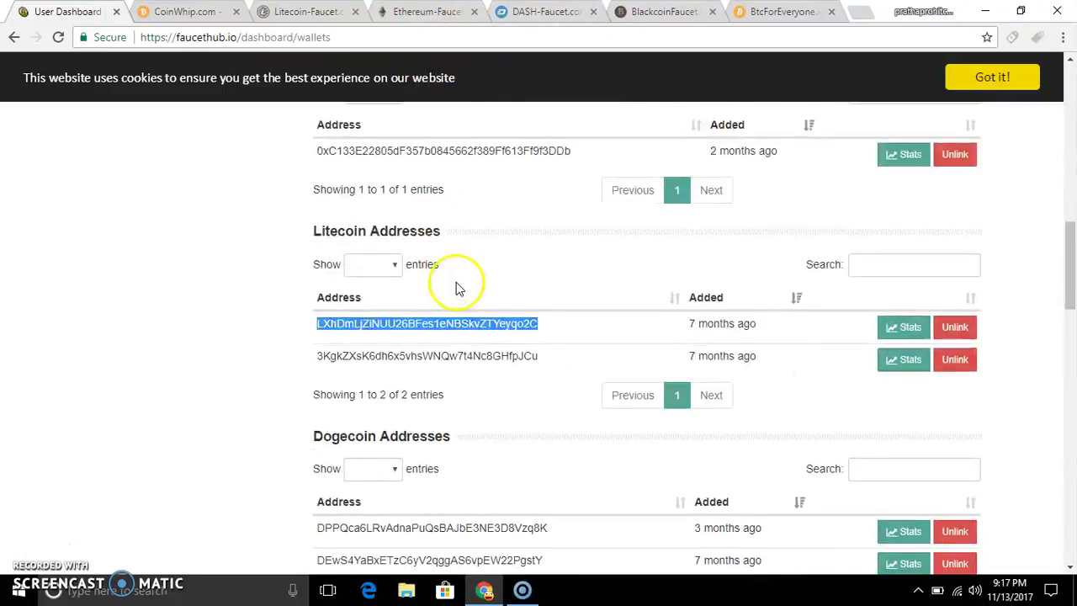
scroll(368, 173, up, 6)
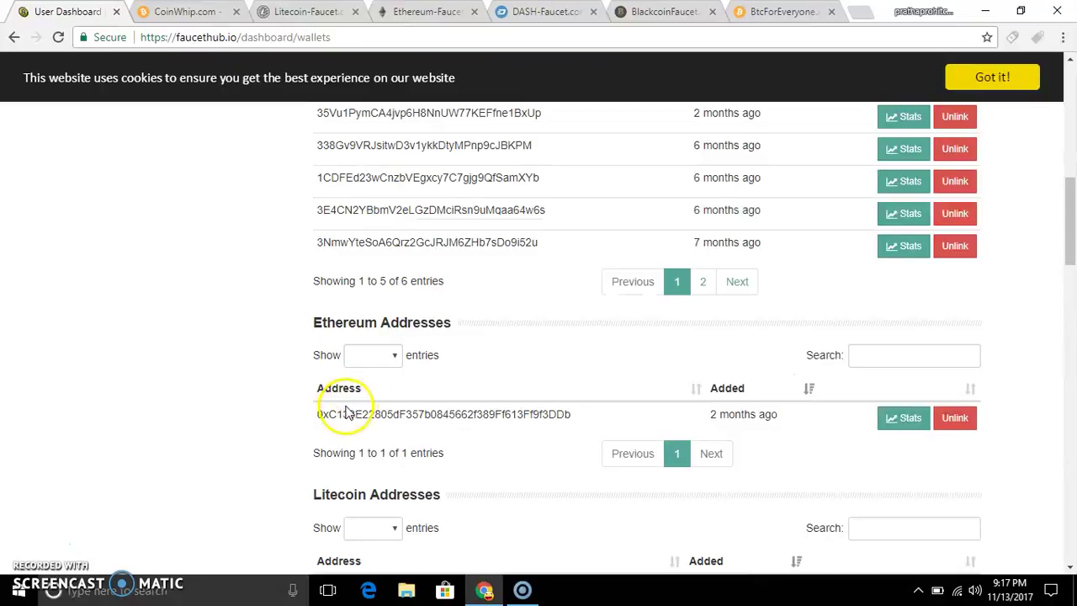
drag(313, 419, 564, 418)
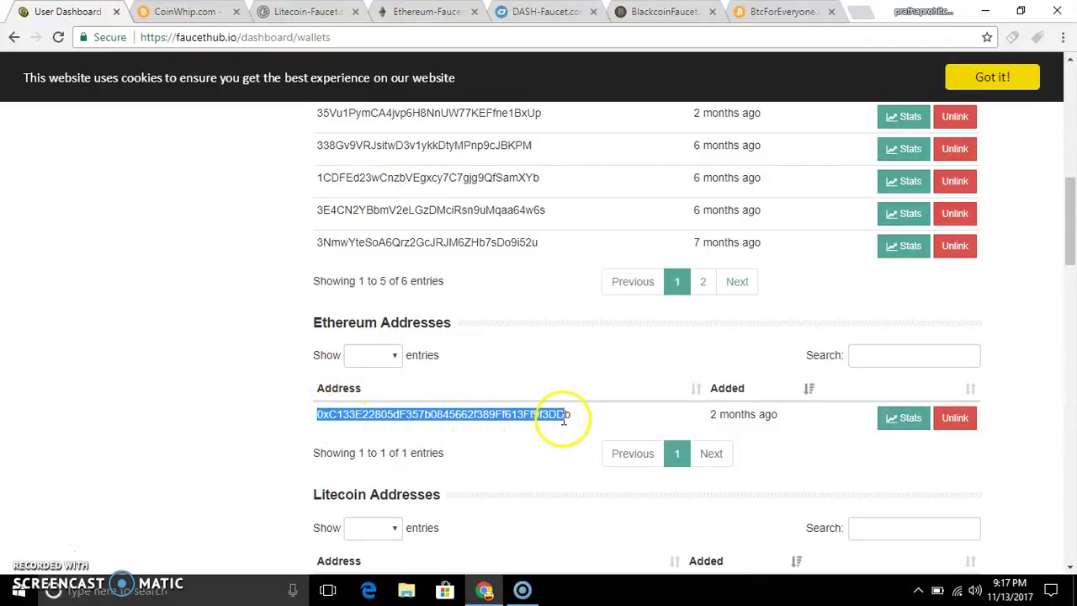
right_click(520, 408)
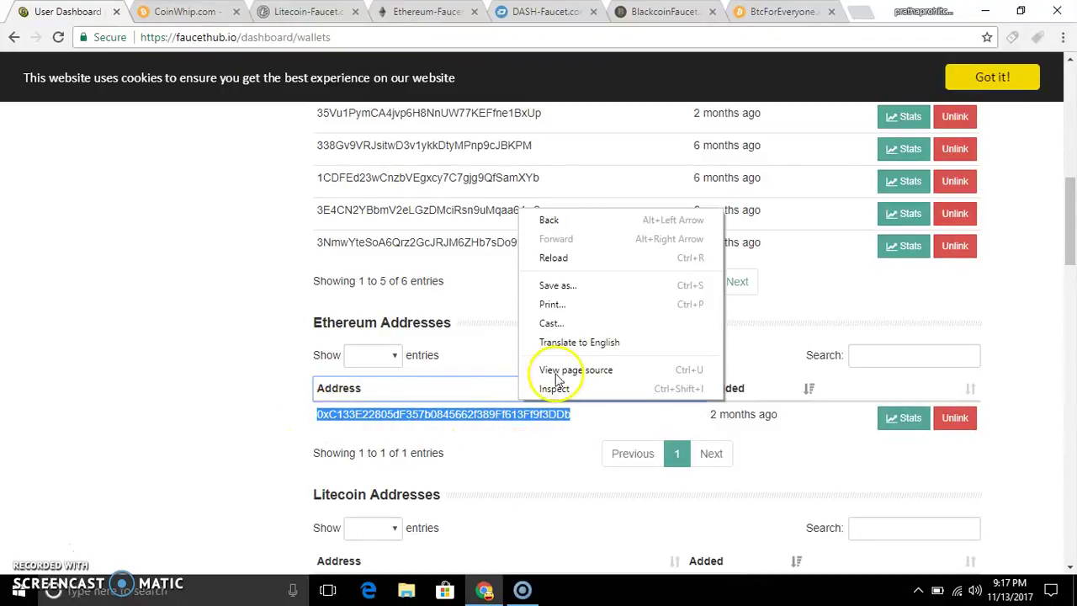
click(594, 432)
drag(577, 421, 316, 426)
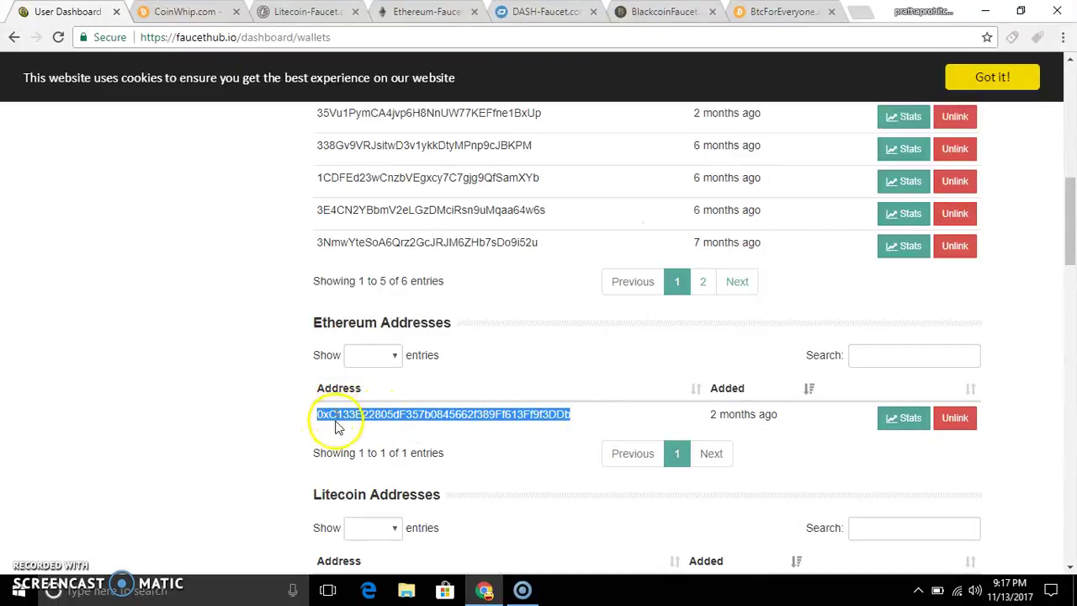
right_click(337, 419)
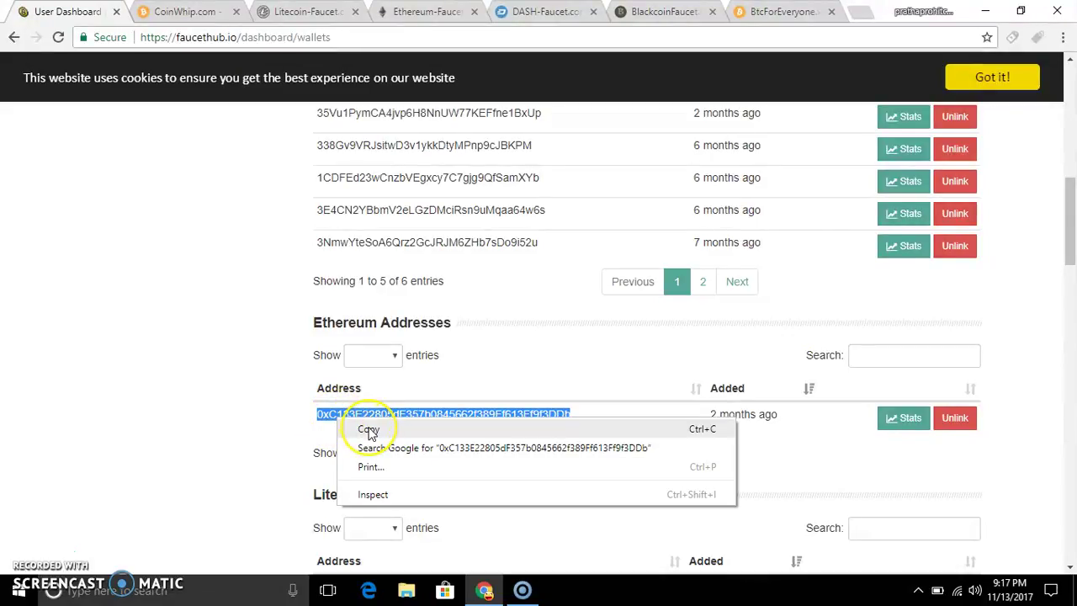
click(370, 431)
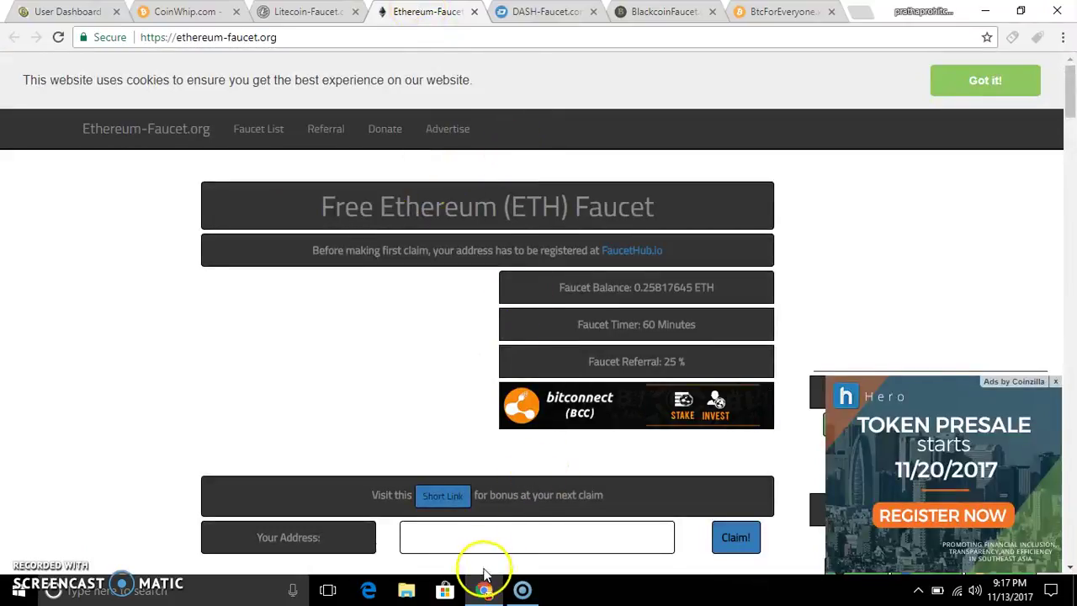
Paste the Ethereum address into Your Address and submit Claim!
click(499, 541)
right_click(499, 541)
click(546, 413)
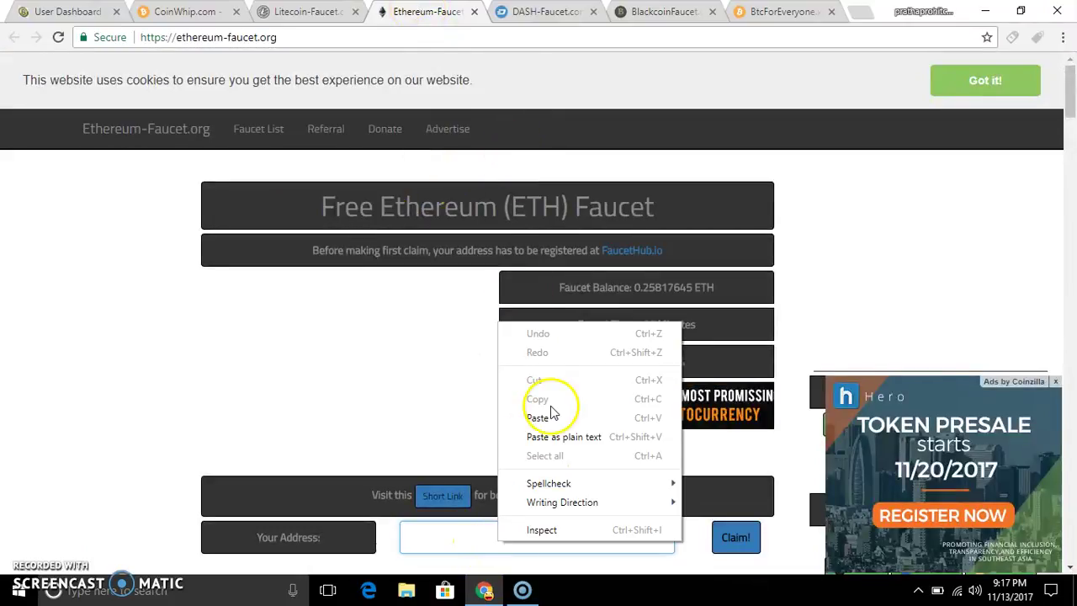
click(734, 543)
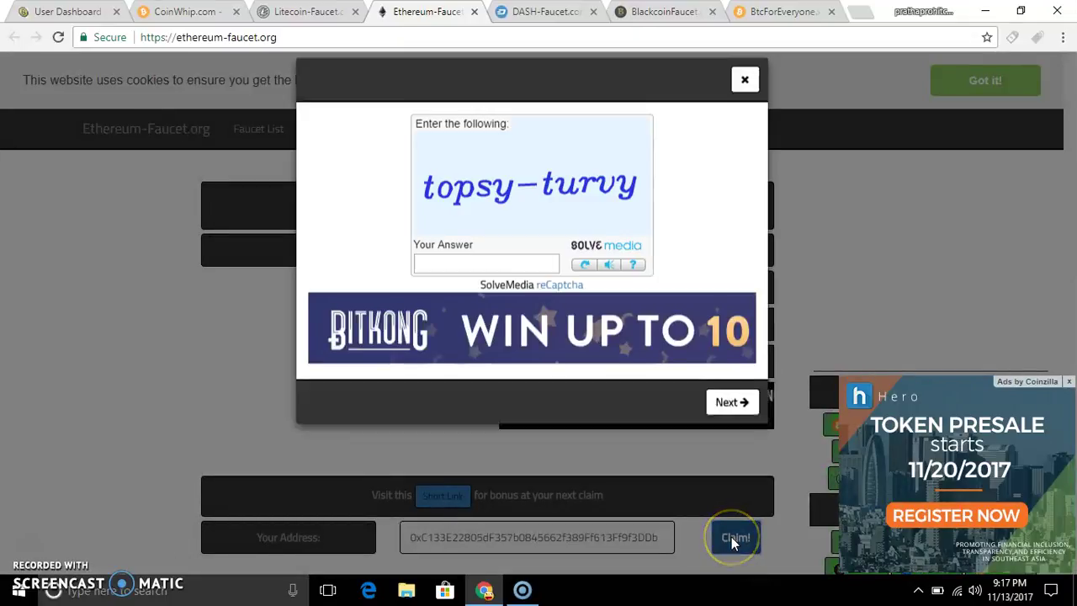
Enter 'topsy turvy' as the captcha answer
click(474, 283)
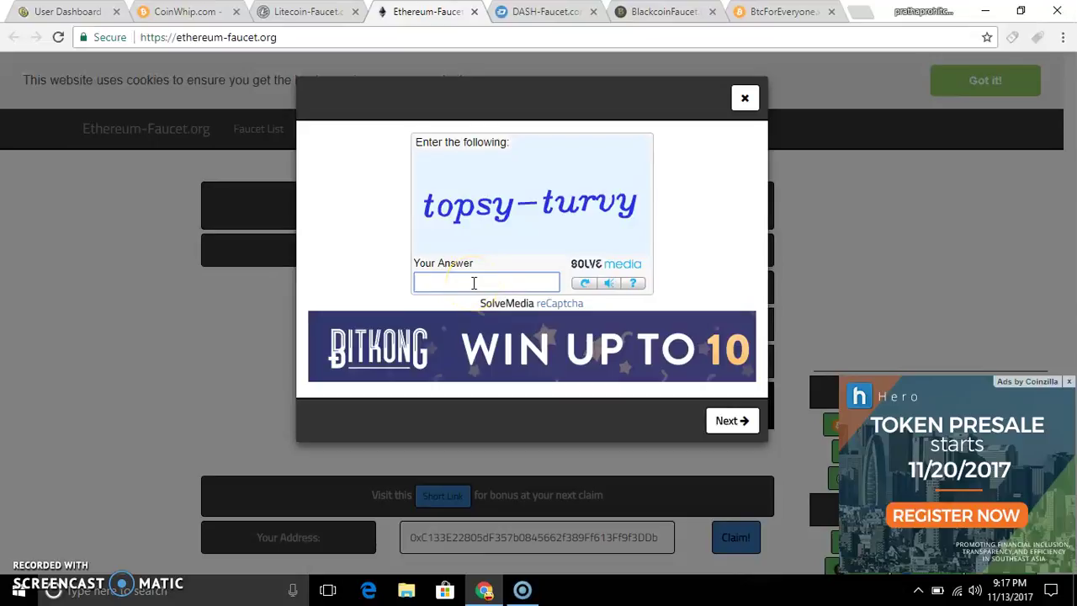
text(top)
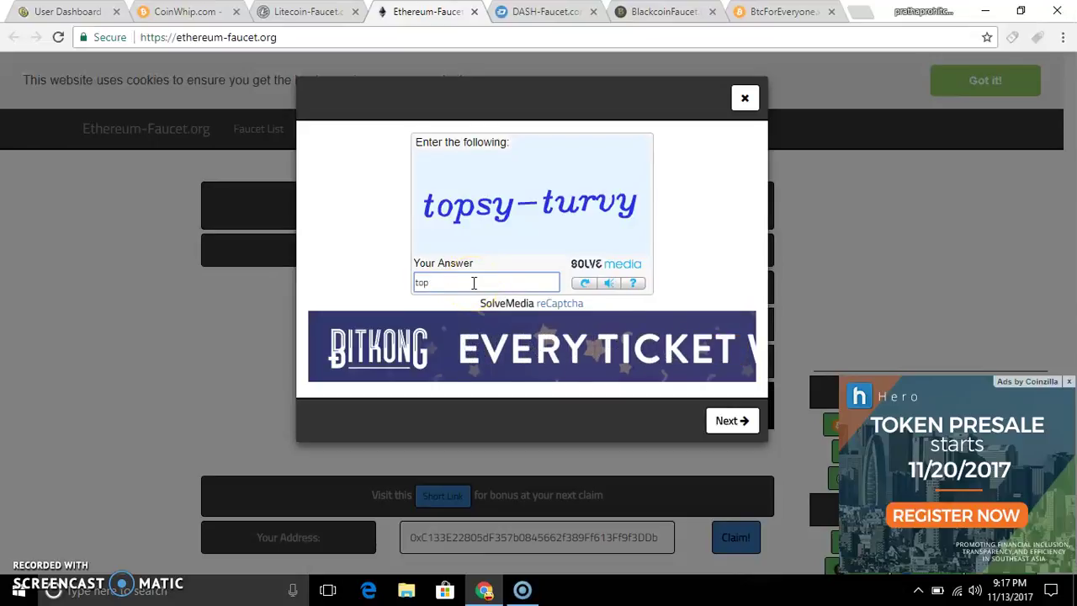
text(sy tu)
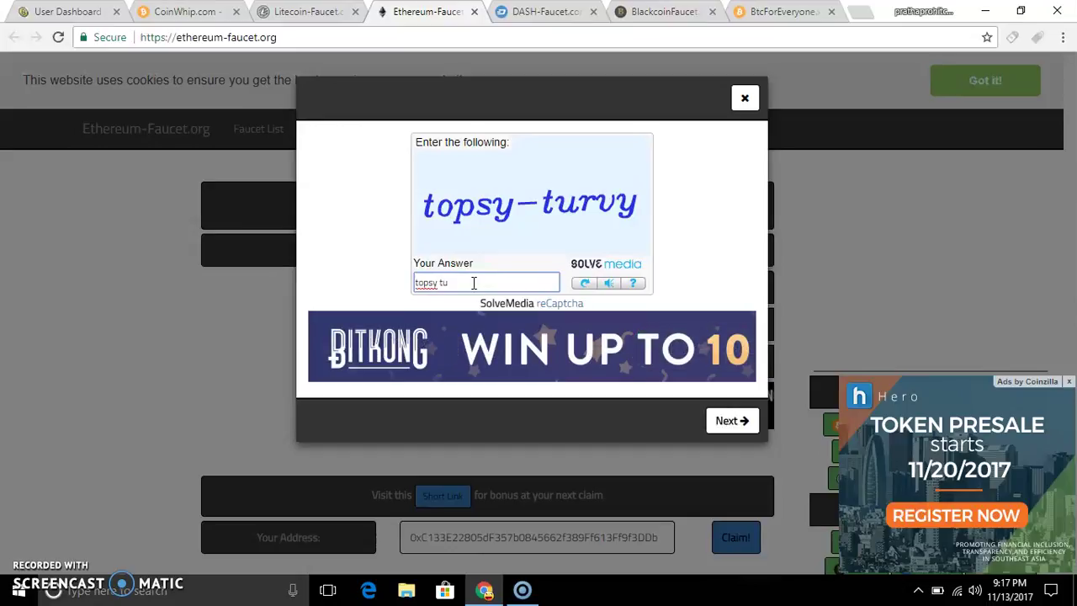
text(rvy)
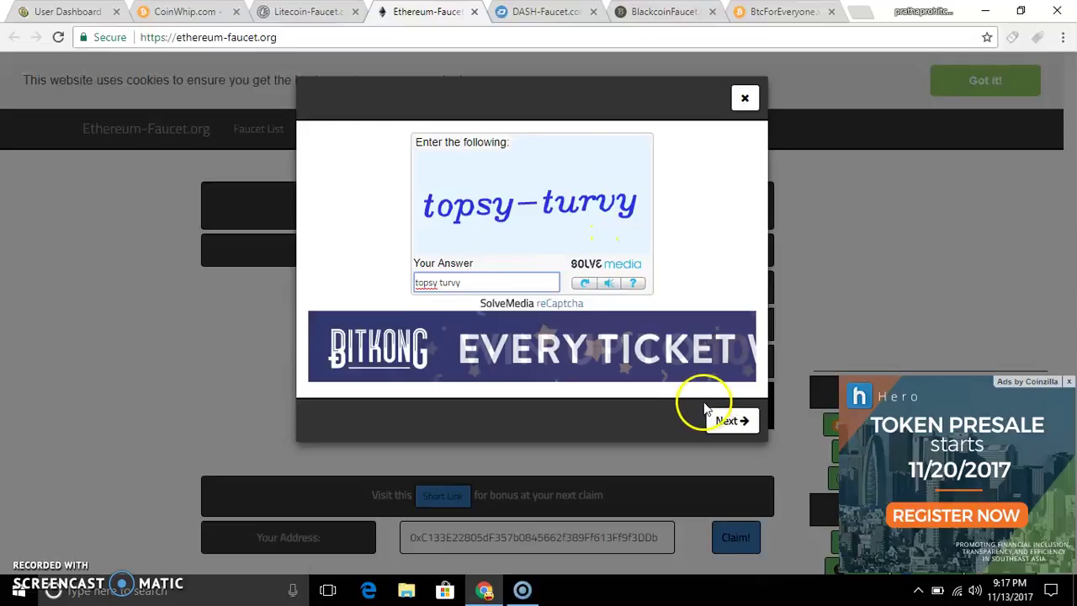
Submit the captcha, click the three anti-bot links in the required order, and continue
click(730, 421)
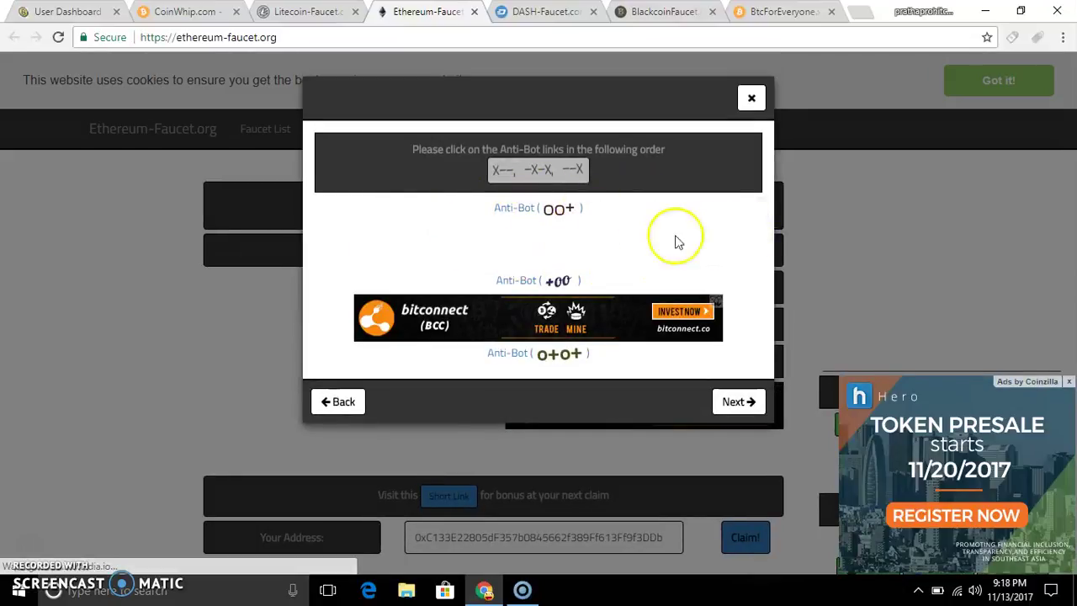
click(514, 282)
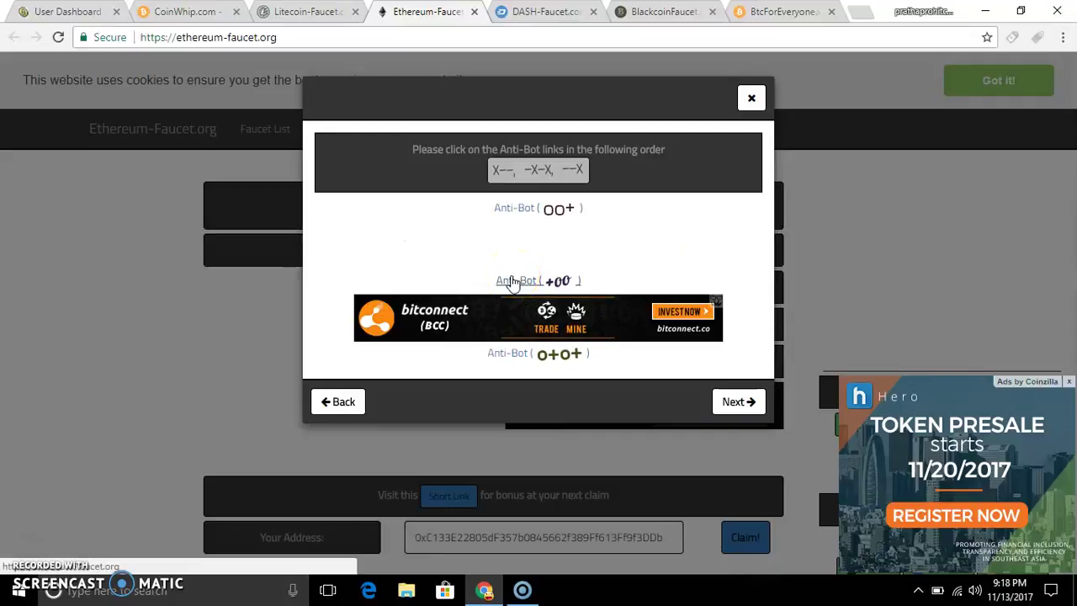
click(513, 282)
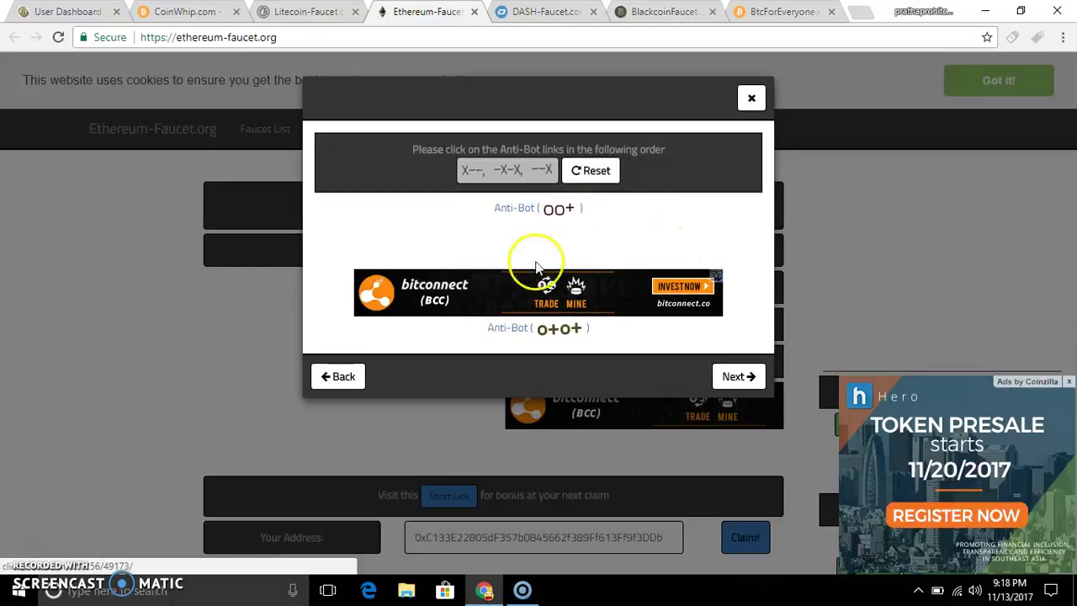
click(517, 333)
click(514, 207)
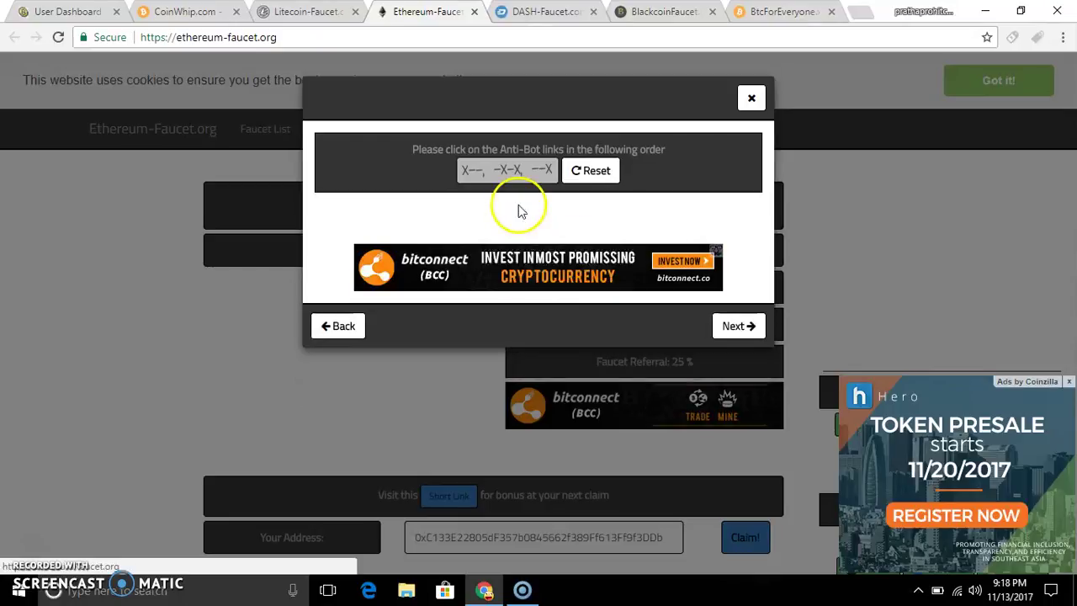
click(737, 325)
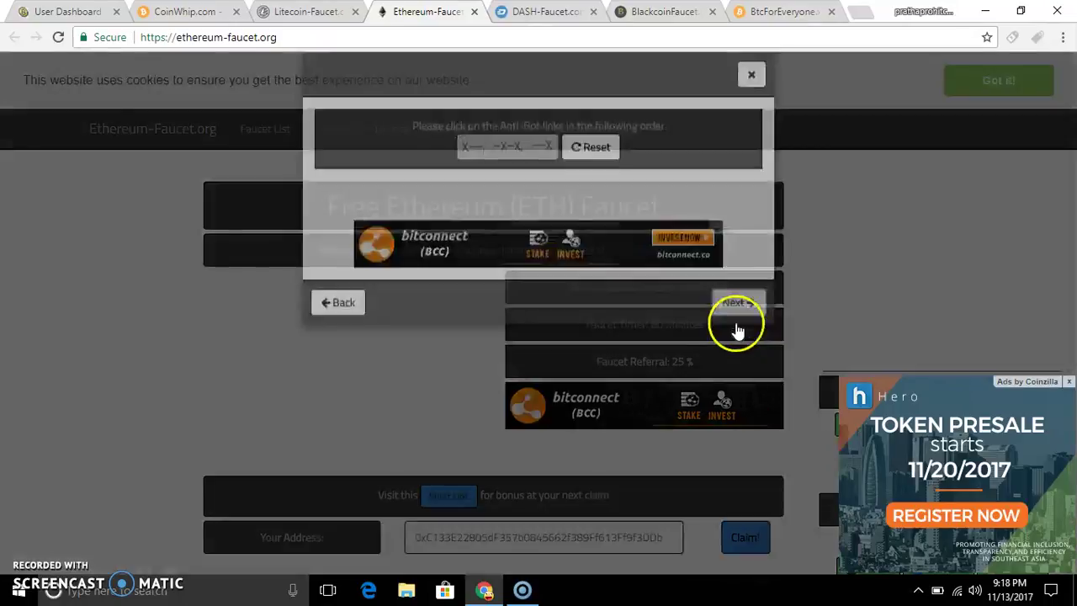
click(539, 154)
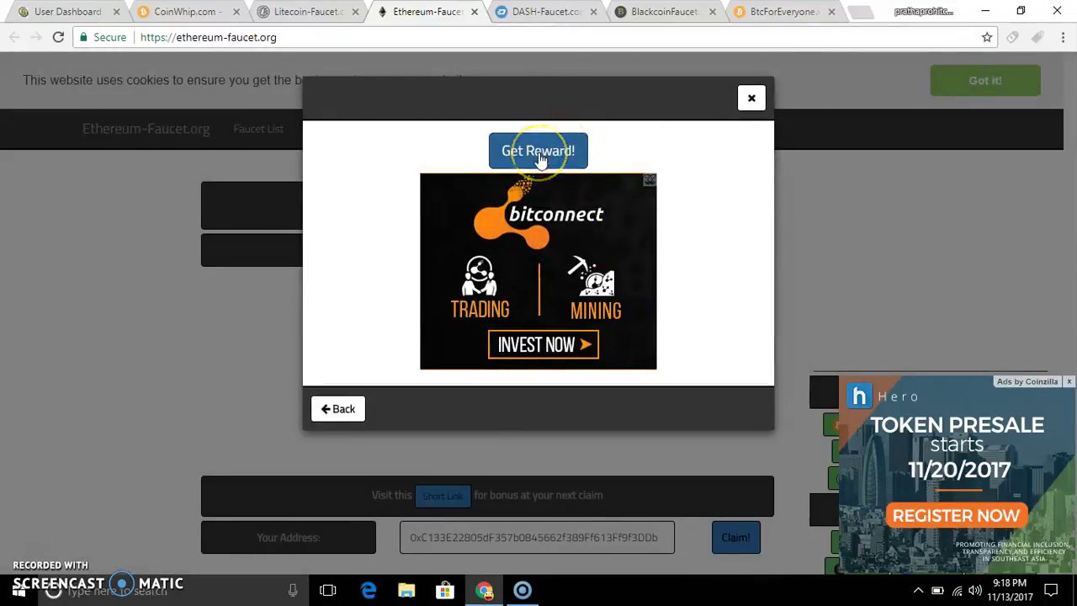
Collect the 0.00000321 ETH reward and close the confirmation popup
click(539, 157)
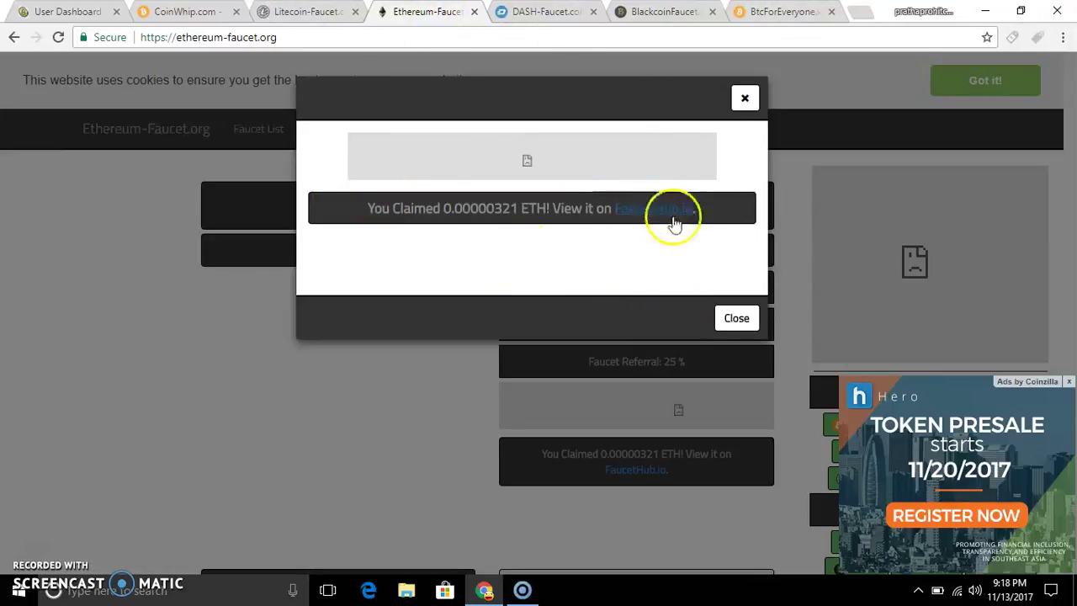
click(734, 325)
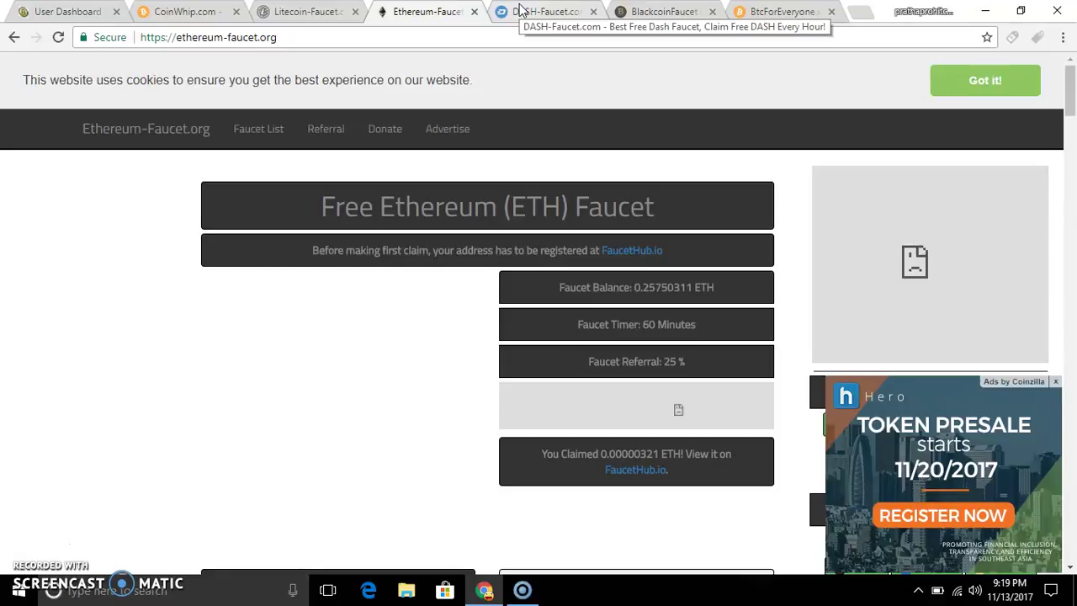
Visit the DASH, Blackcoin and BTCForEveryone faucet tabs, then return to FaucetHub's wallets tab
click(555, 10)
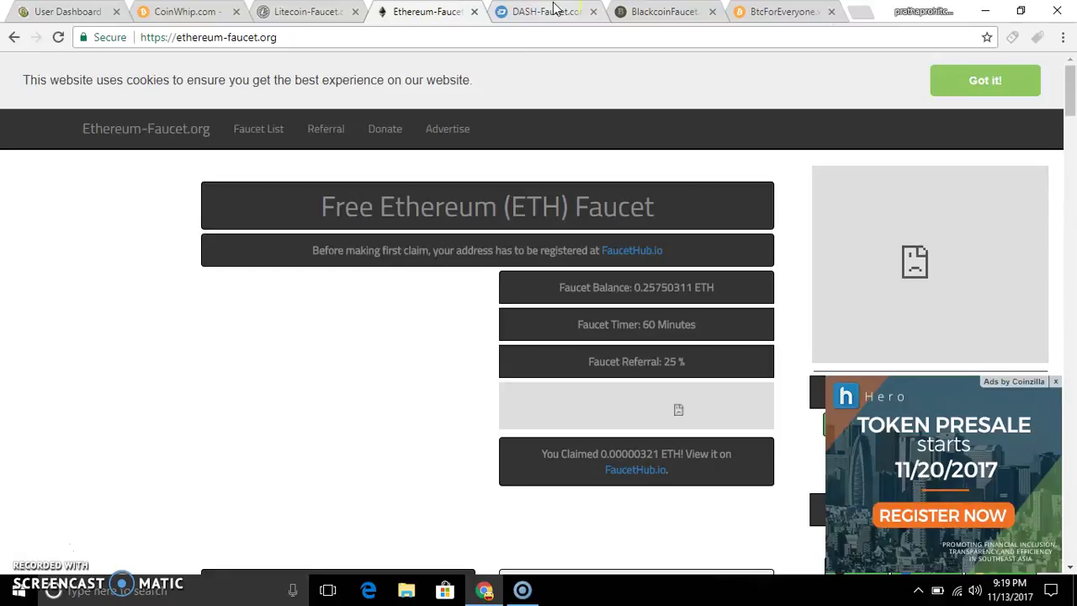
click(554, 12)
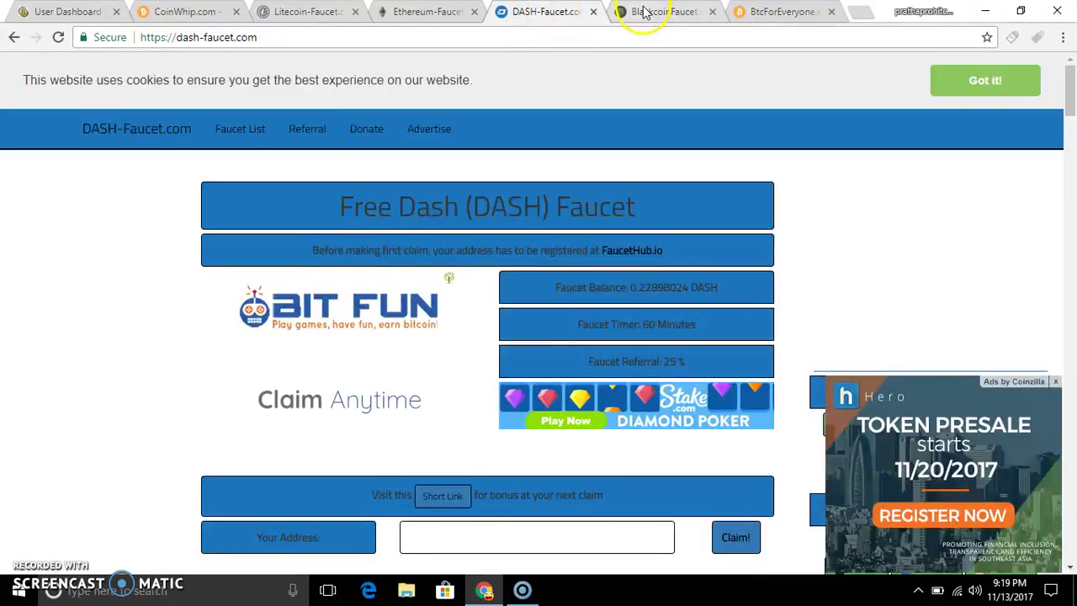
click(643, 12)
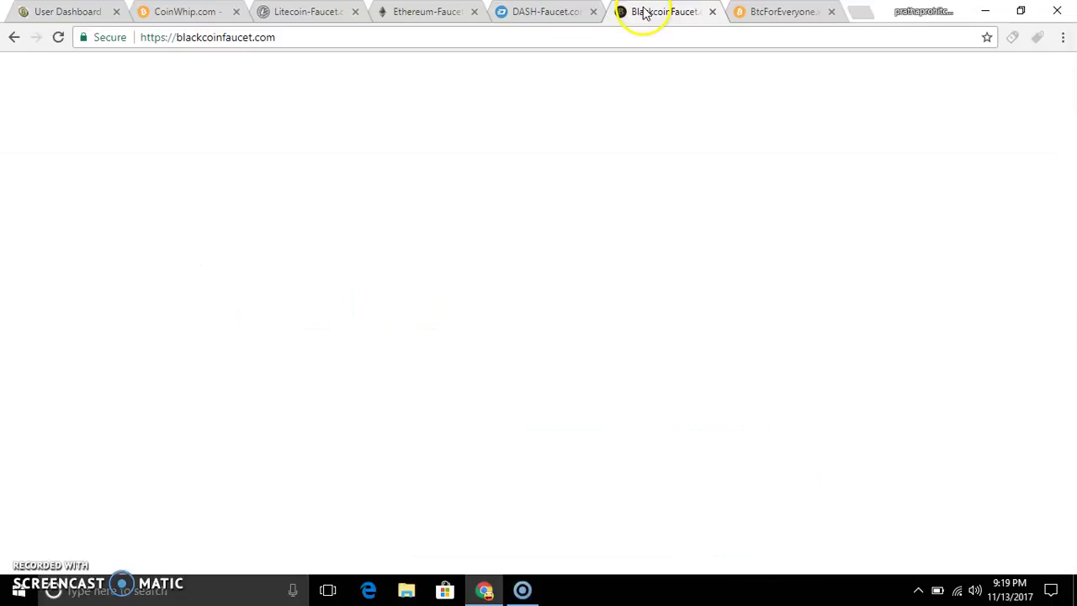
click(782, 12)
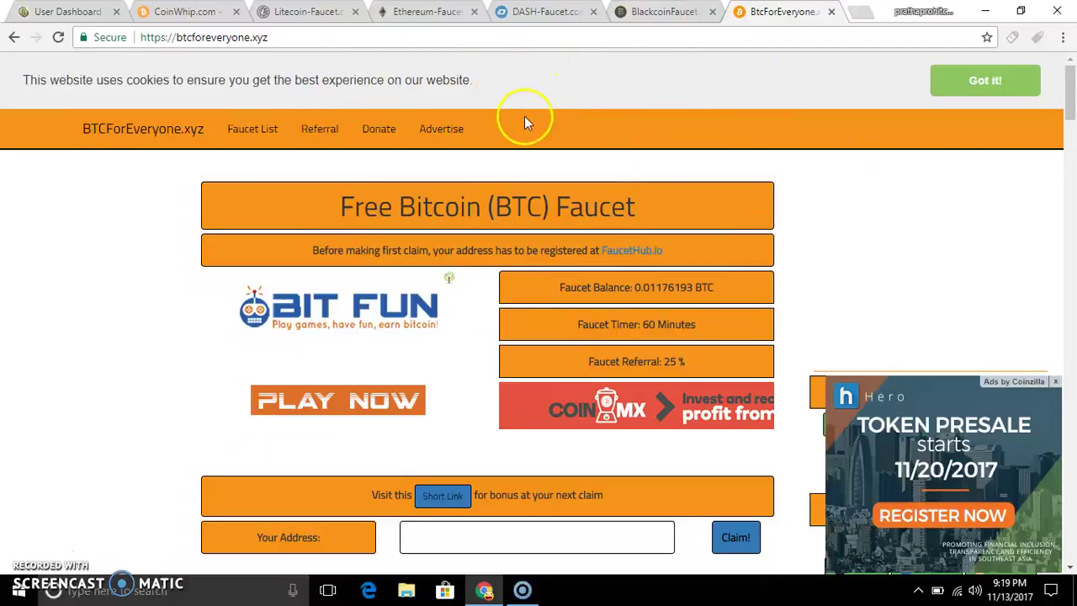
click(53, 11)
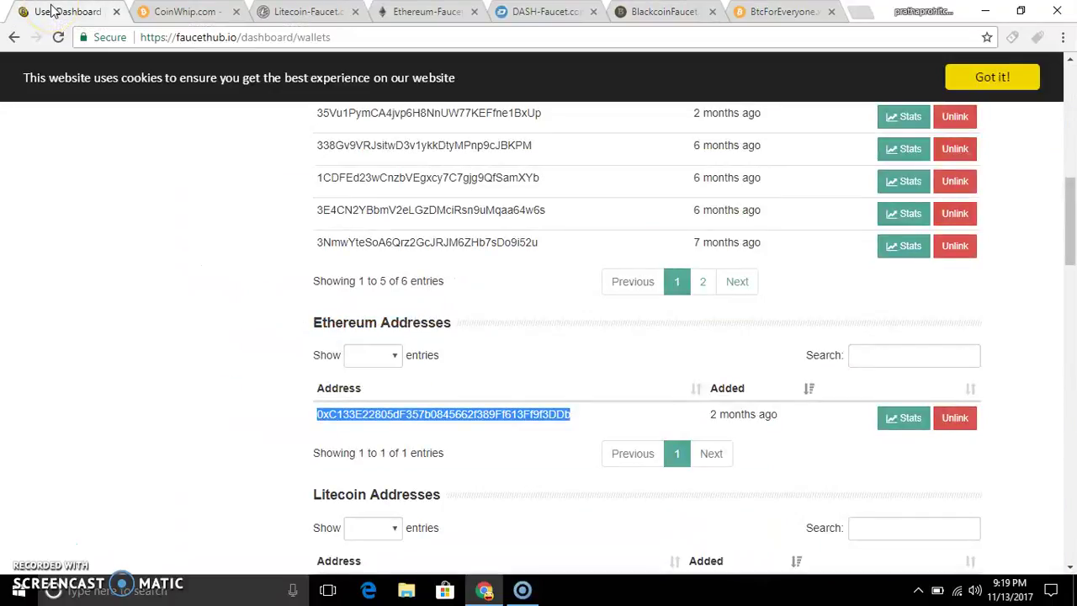
Show FaucetHub's payouts: 15 sat BTC, 482663 BLK, 222 DASH, 321 ETH, 1660 LTC
click(540, 241)
click(25, 551)
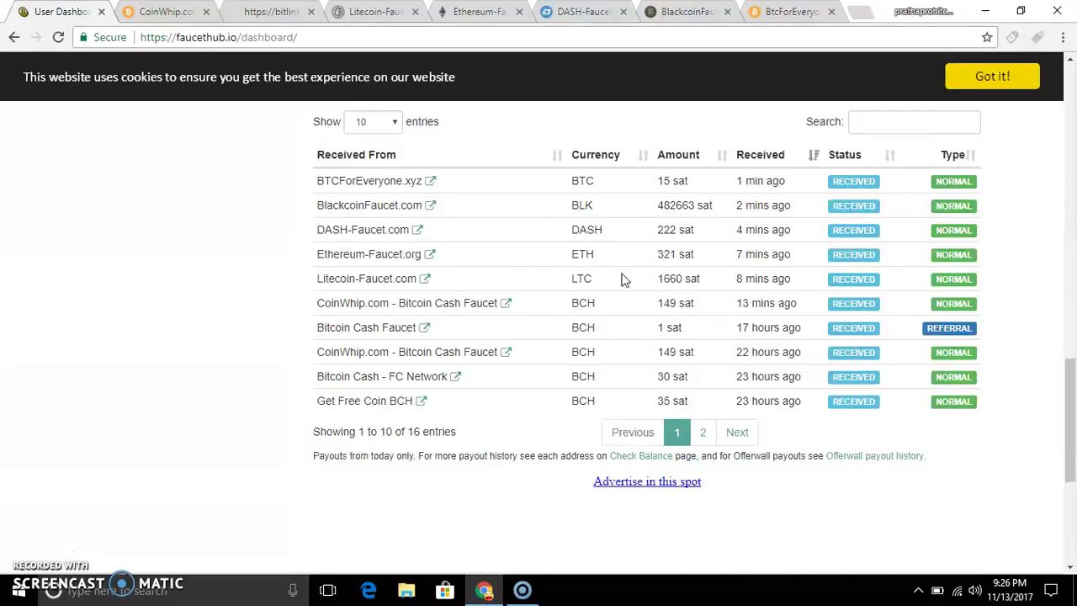
click(603, 328)
click(623, 331)
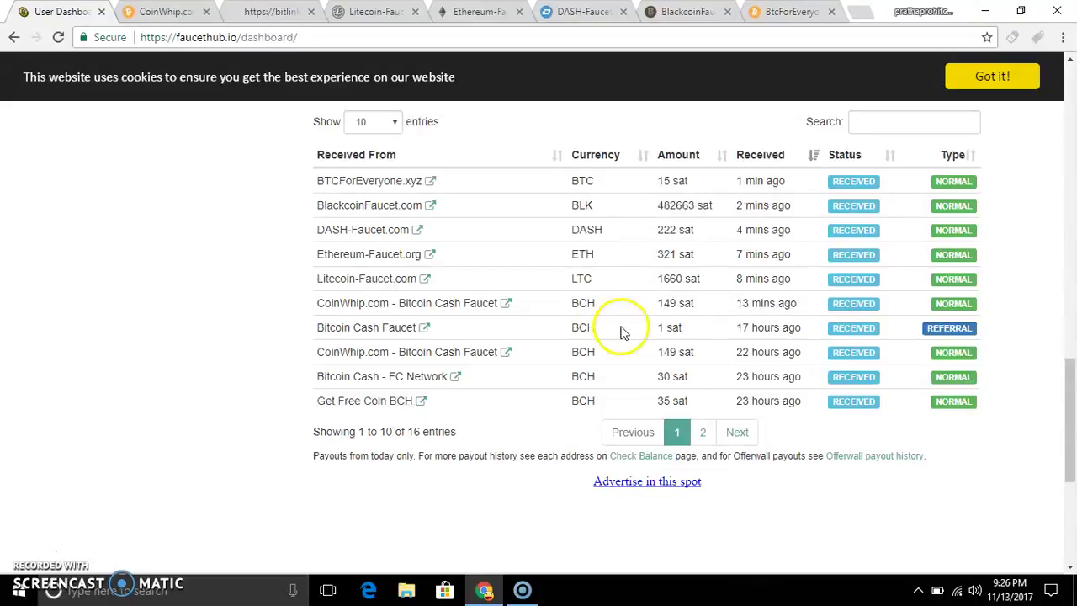